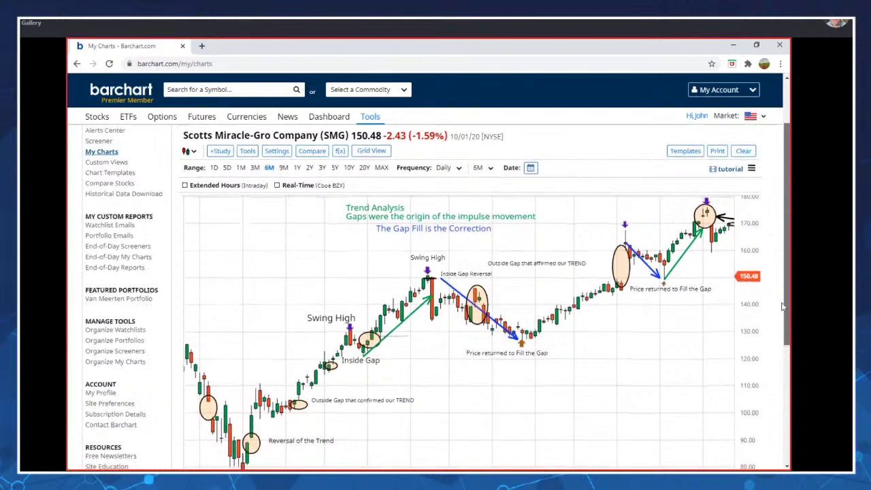
Examine the annotated gaps, swing highs, gap fills and the Exhaustion Gap/Island Reversal across the six-month SMG daily chart.
left_click_drag(782, 303, 783, 330)
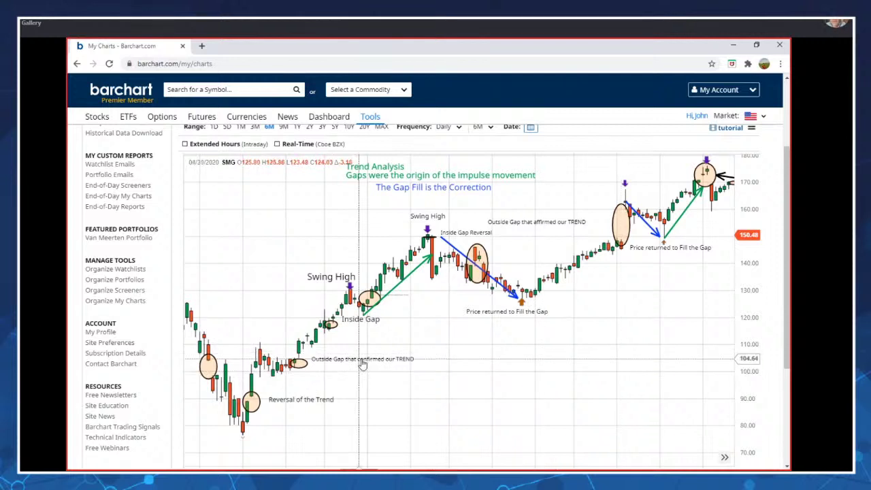
left_click_drag(425, 448, 516, 442)
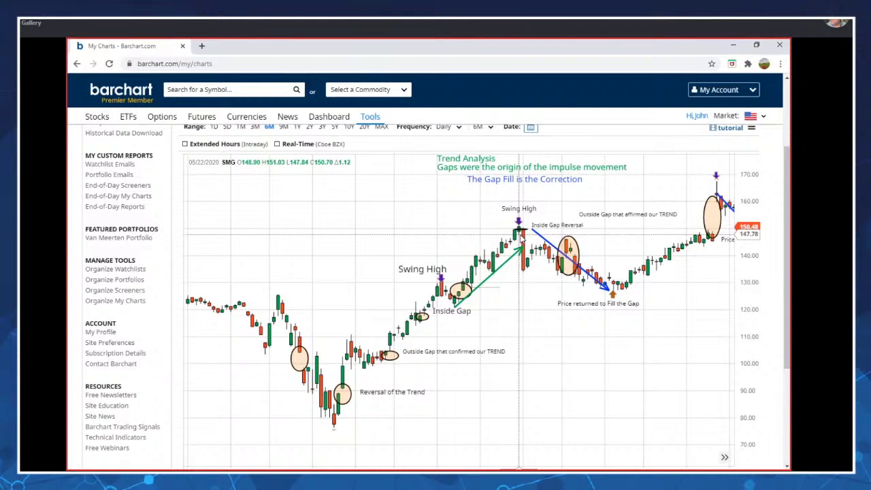
left_click(612, 294)
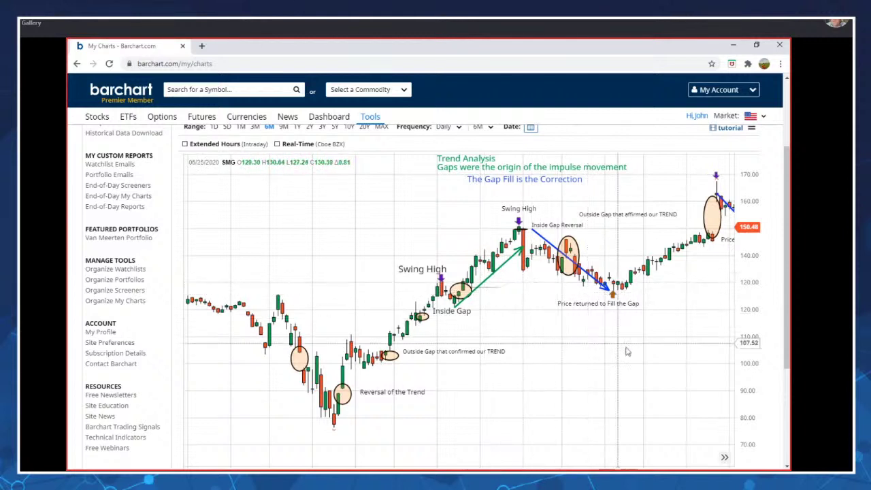
left_click_drag(606, 356, 515, 378)
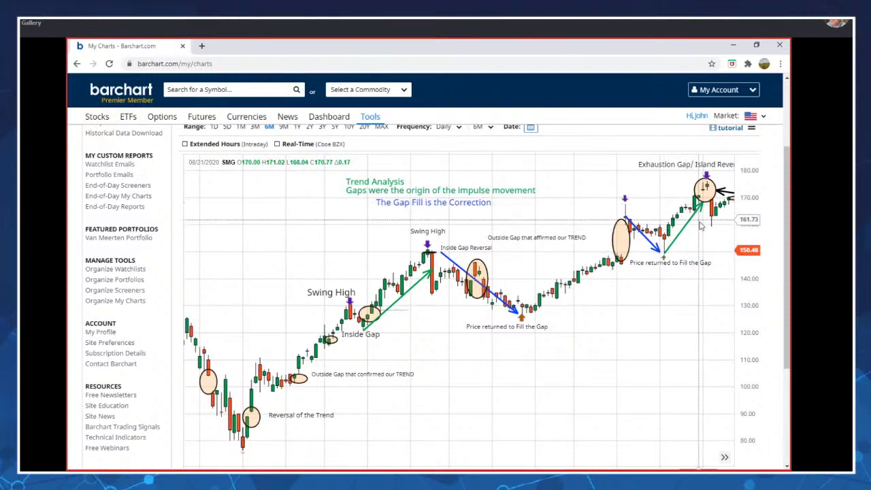
left_click_drag(697, 232, 686, 240)
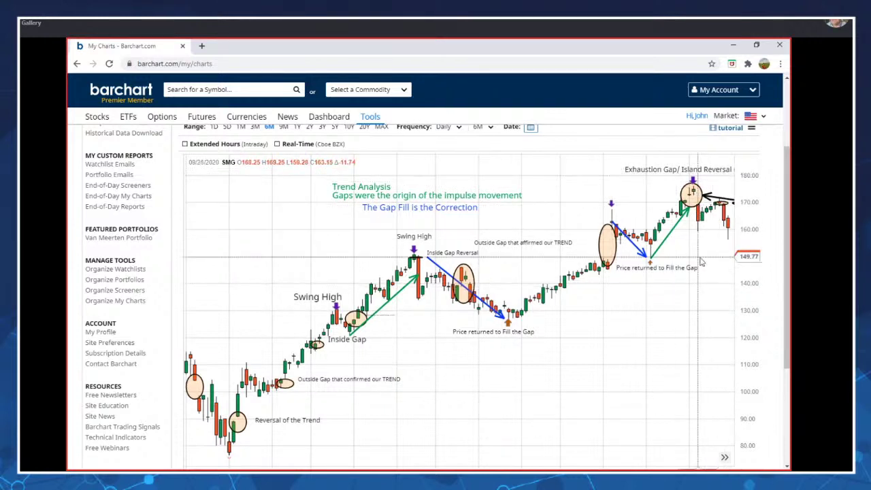
left_click_drag(675, 317, 584, 324)
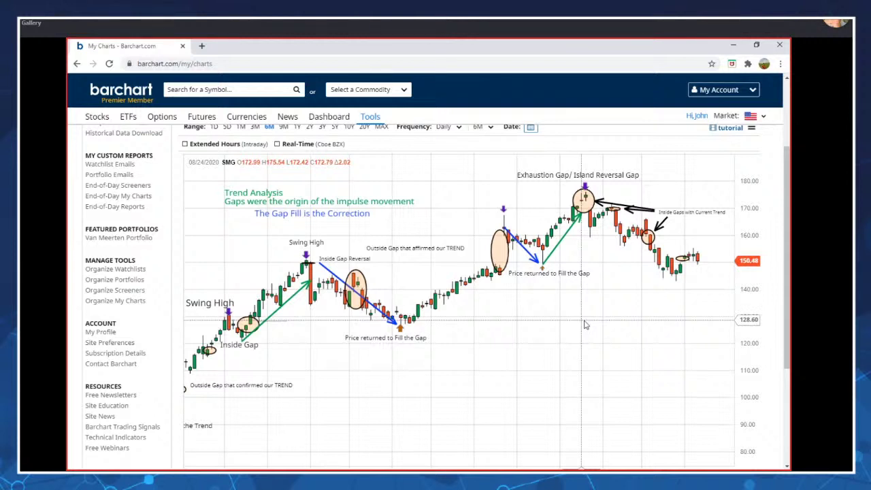
left_click_drag(262, 443, 582, 387)
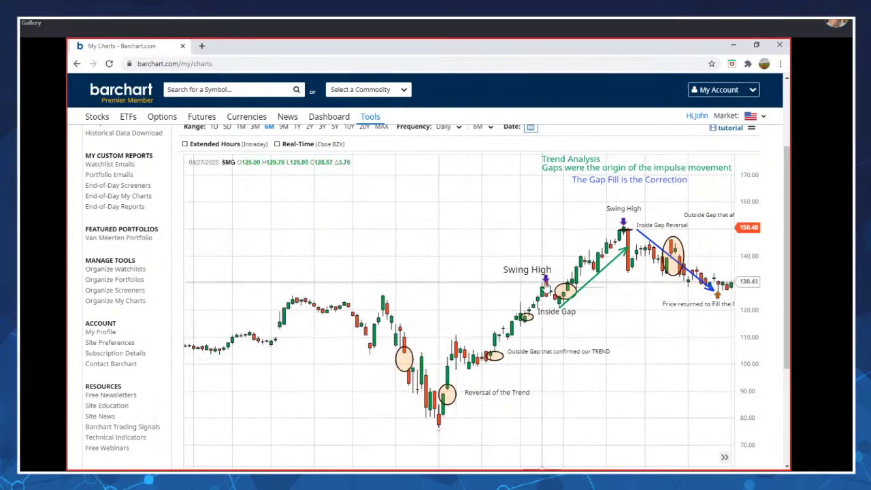
left_click_drag(603, 301, 562, 332)
left_click_drag(641, 361, 462, 389)
left_click_drag(649, 362, 575, 351)
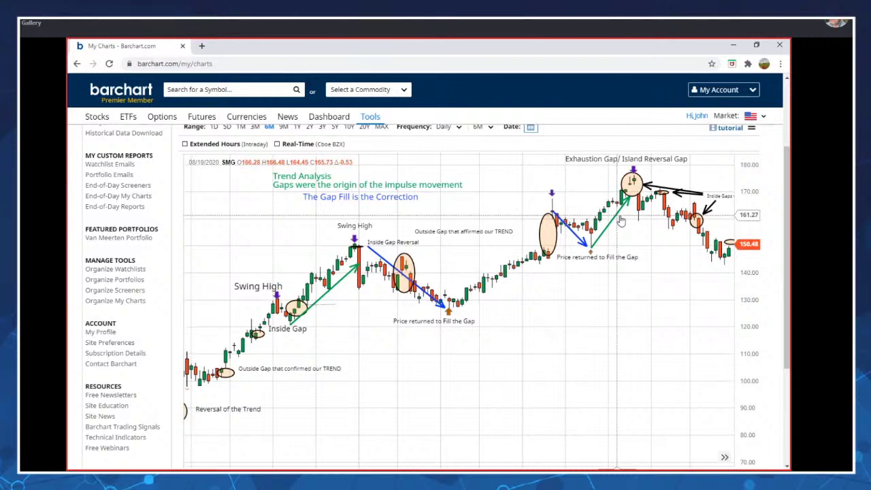
mouse_move(624, 299)
left_mouse_down()
mouse_move(587, 326)
mouse_move(548, 334)
mouse_move(559, 332)
left_mouse_up()
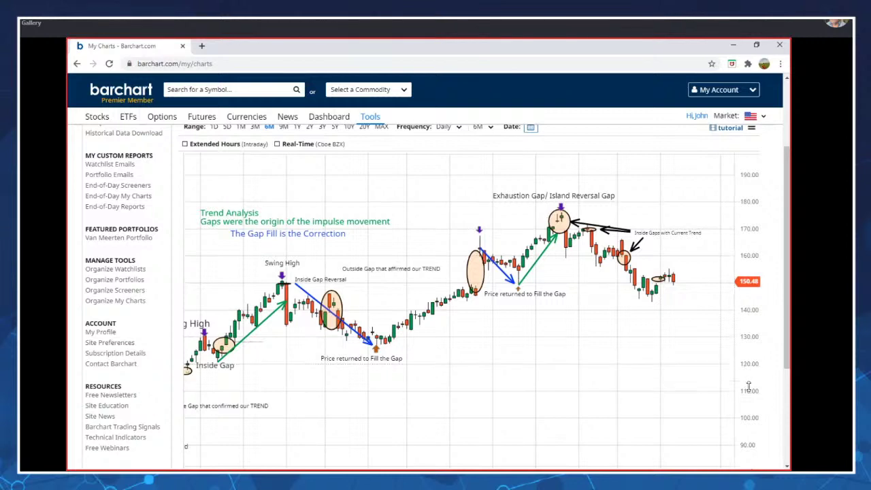
Stretch the SMG chart's price scale to inspect the exhaustion gap and the Inside Gaps with Current Trend more closely.
left_click_drag(745, 382, 751, 279)
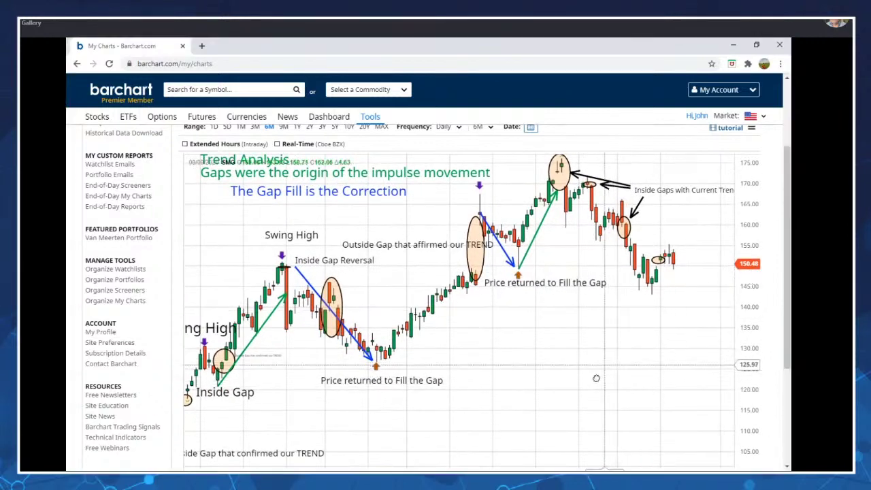
mouse_move(658, 387)
left_mouse_down()
mouse_move(576, 418)
mouse_move(576, 439)
left_mouse_up()
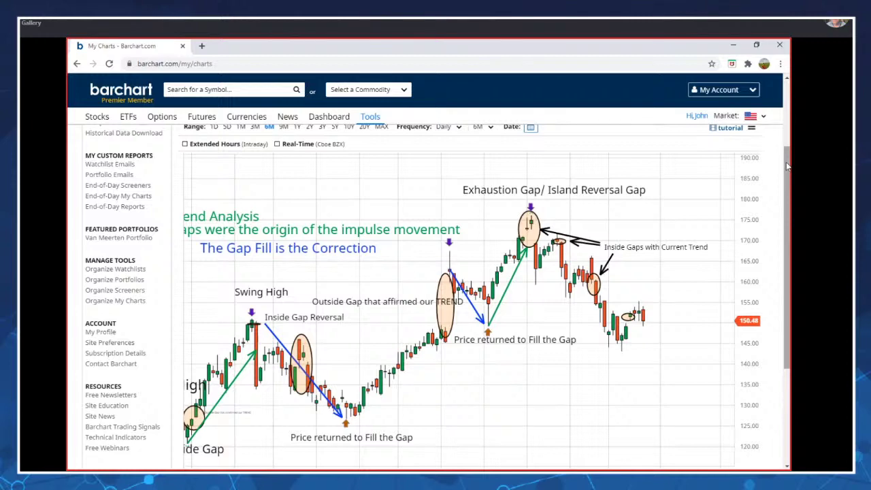
mouse_move(788, 165)
left_mouse_down()
mouse_move(787, 197)
mouse_move(788, 178)
left_mouse_up()
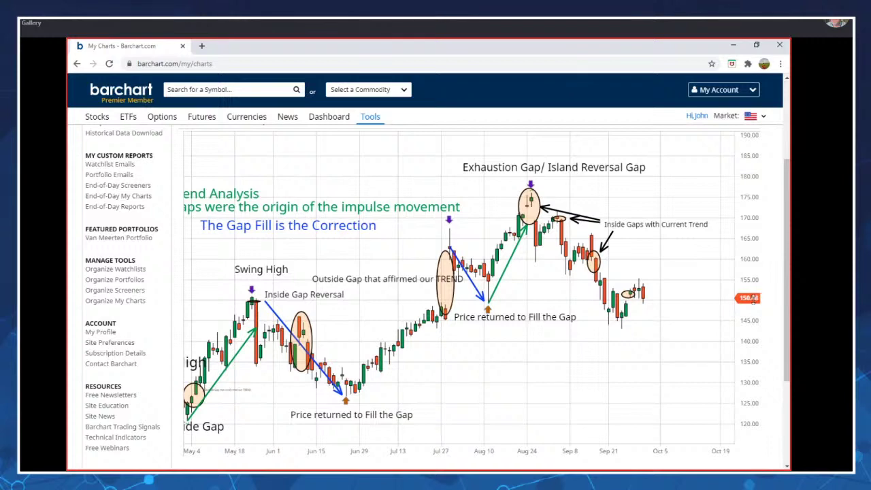
left_click_drag(753, 300, 756, 205)
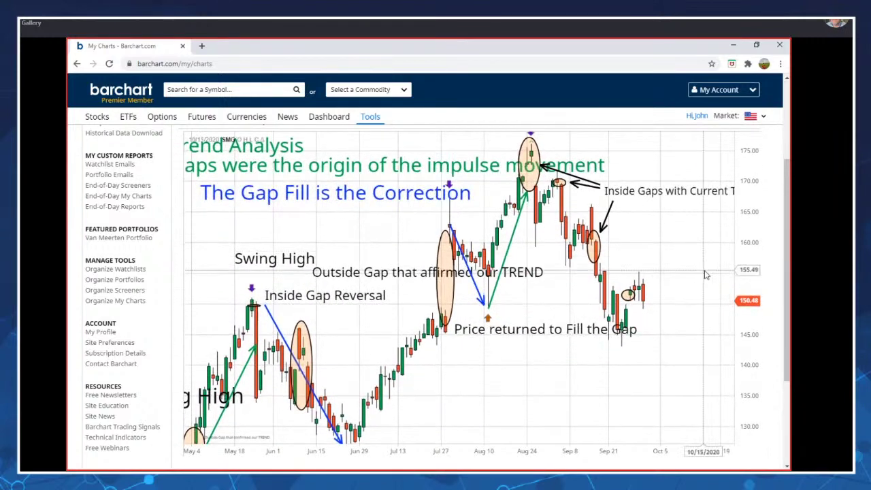
left_click_drag(656, 265, 568, 339)
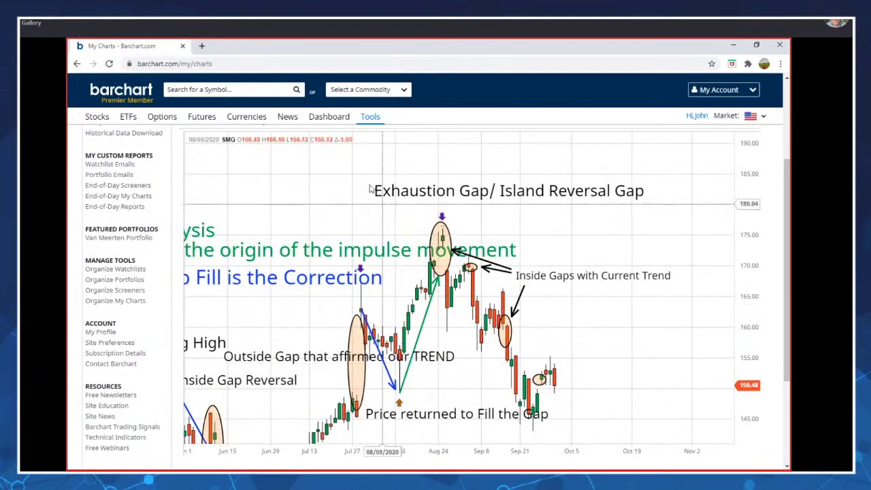
Set the SMG chart's range to 3M and stretch its price scale around the most recent inside gaps.
scroll(787, 211, "up", 1)
scroll(787, 210, "up", 3)
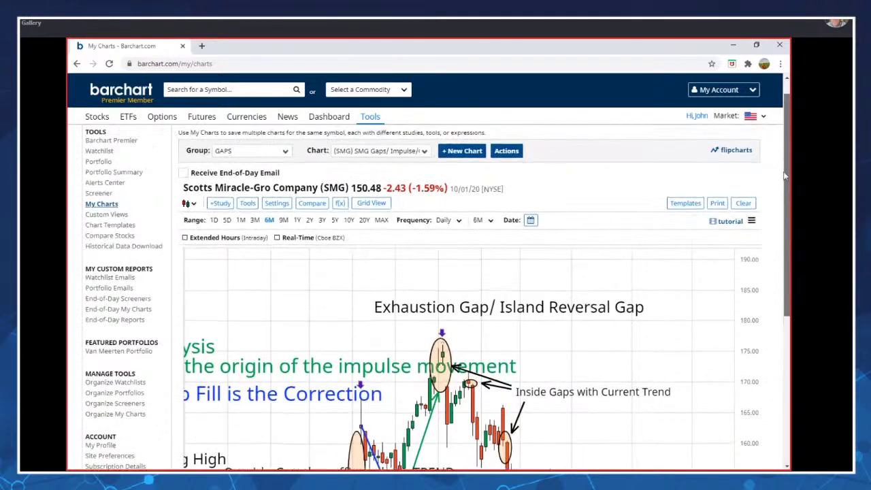
left_click(255, 219)
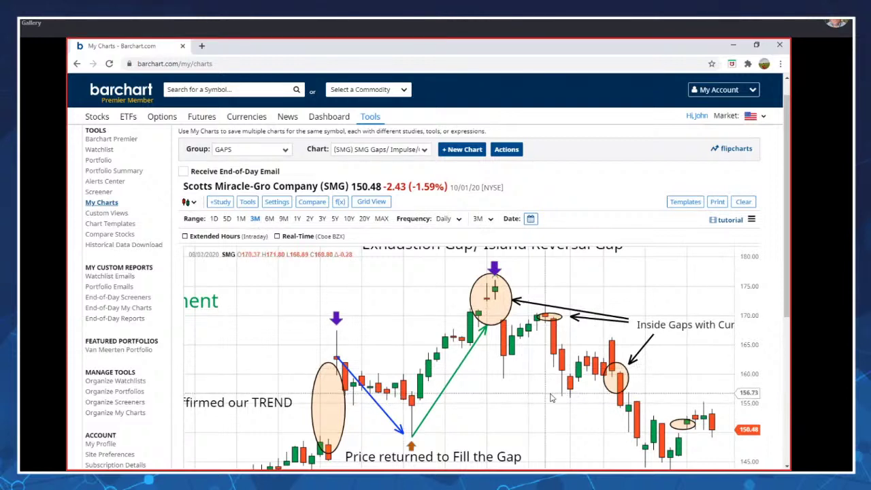
left_click_drag(527, 397, 513, 397)
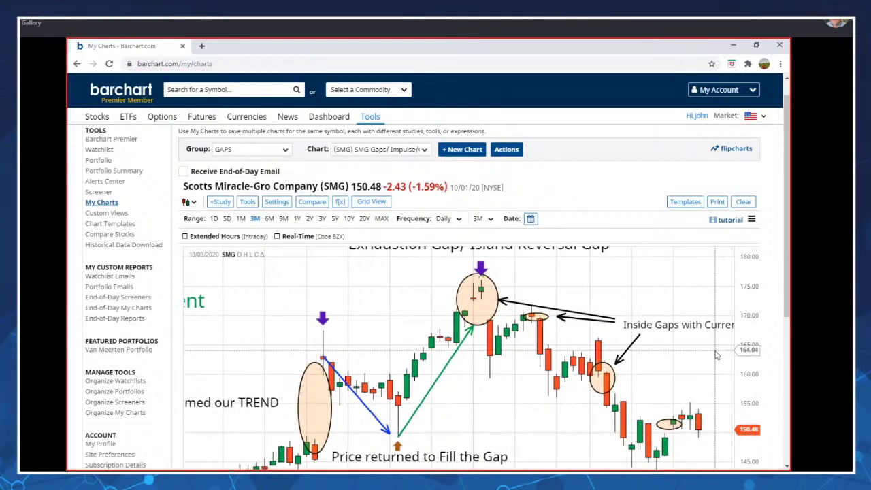
left_click_drag(747, 351, 747, 316)
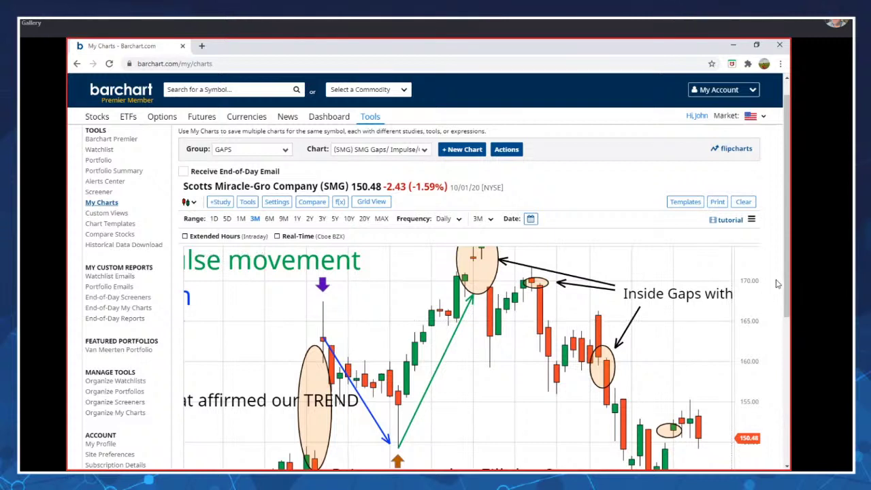
Open the saved ZBZ20 T-Bond/inside open chart from the GAPS group.
scroll(787, 272, "up", 1)
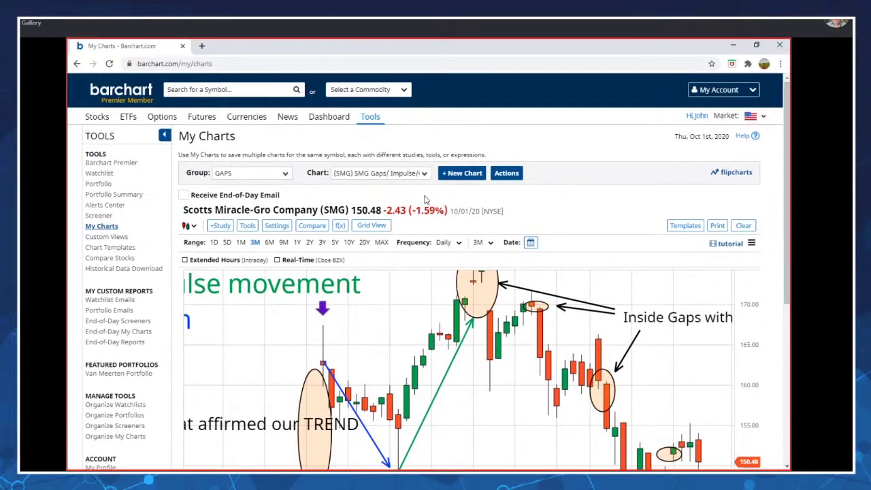
left_click(400, 175)
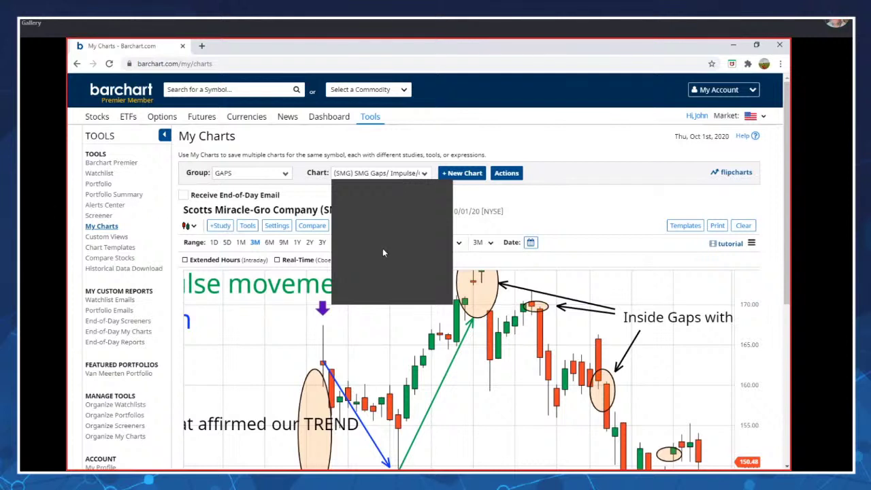
left_click(383, 294)
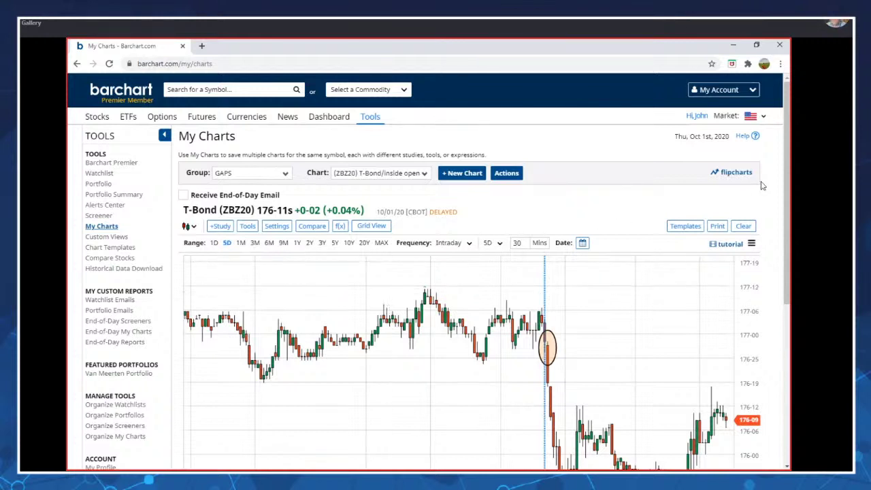
Examine the circled gap at the 7:30 AM marker and the following price action on the 30-minute T-Bond chart.
left_click_drag(618, 331, 599, 299)
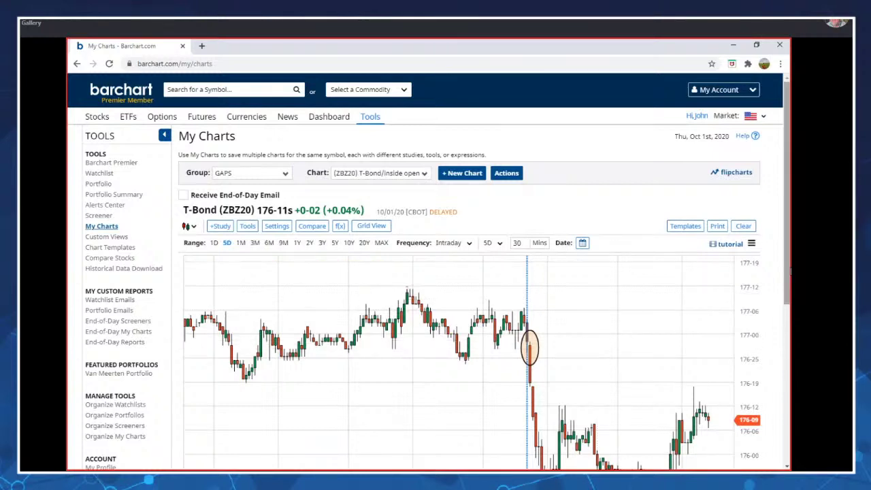
left_click_drag(787, 269, 787, 318)
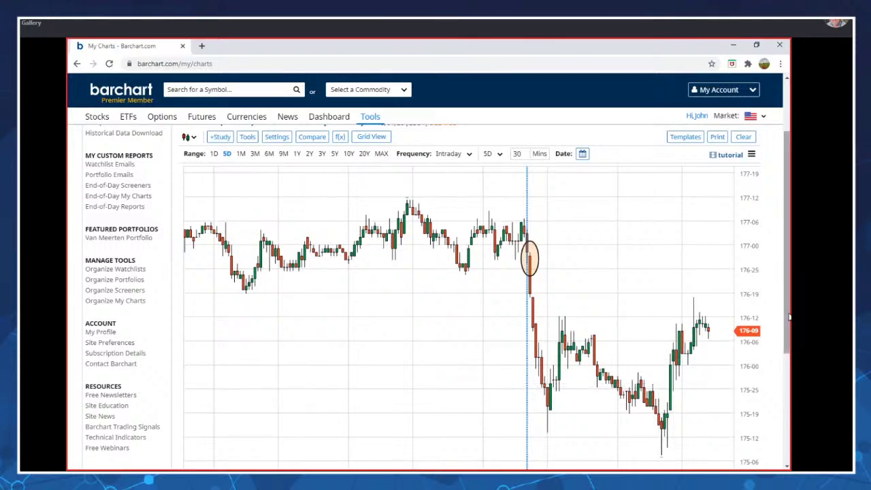
scroll(784, 404, "down", 2)
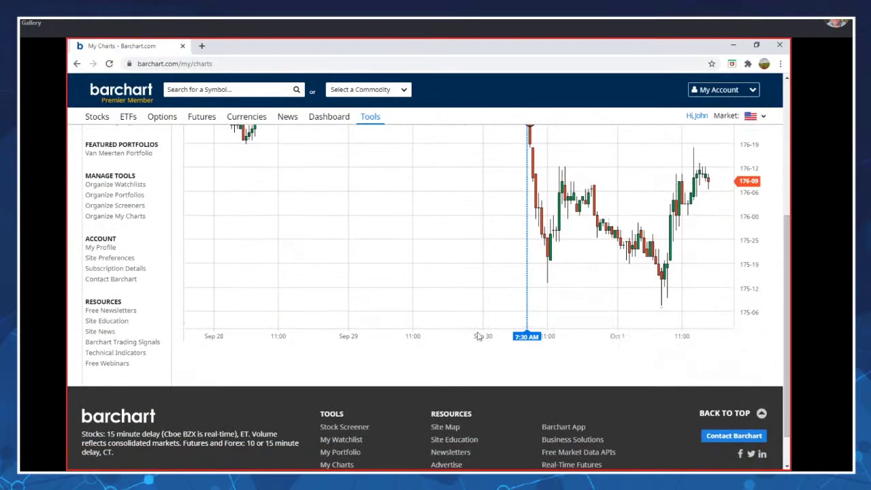
scroll(449, 340, "up", 5)
scroll(446, 340, "down", 5)
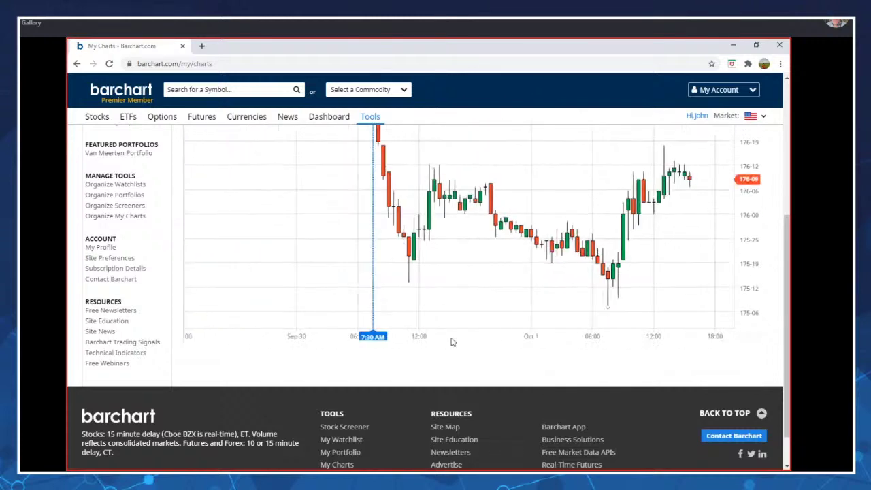
left_click_drag(431, 296, 550, 295)
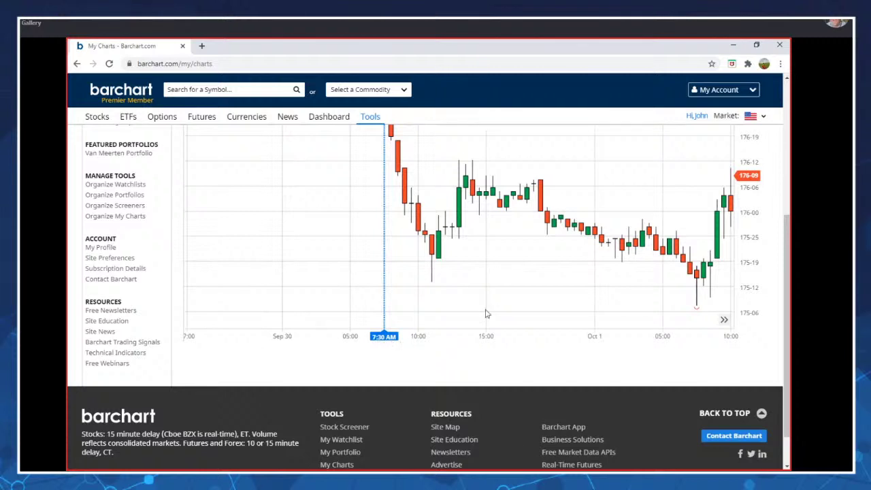
left_click_drag(565, 266, 571, 267)
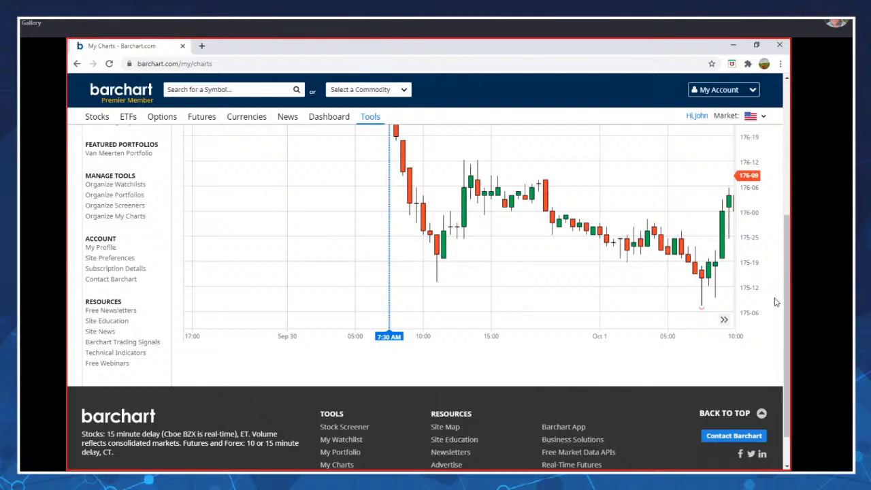
left_click_drag(786, 308, 787, 209)
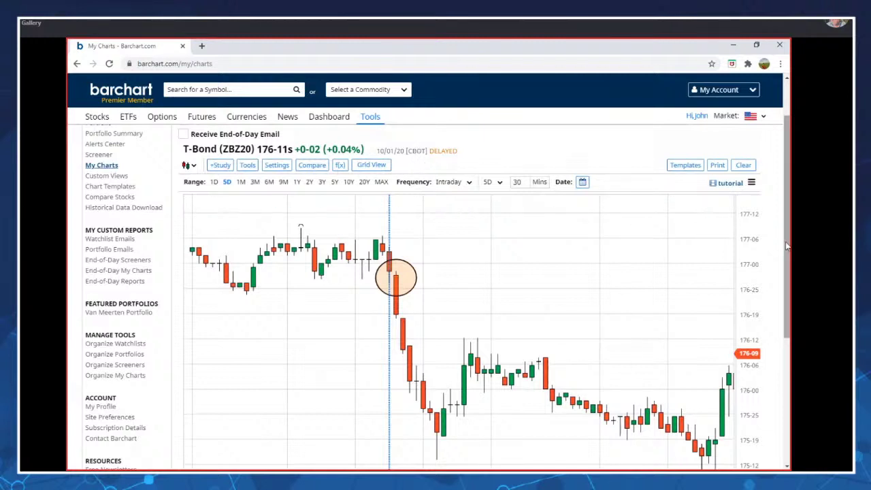
left_click_drag(787, 246, 787, 240)
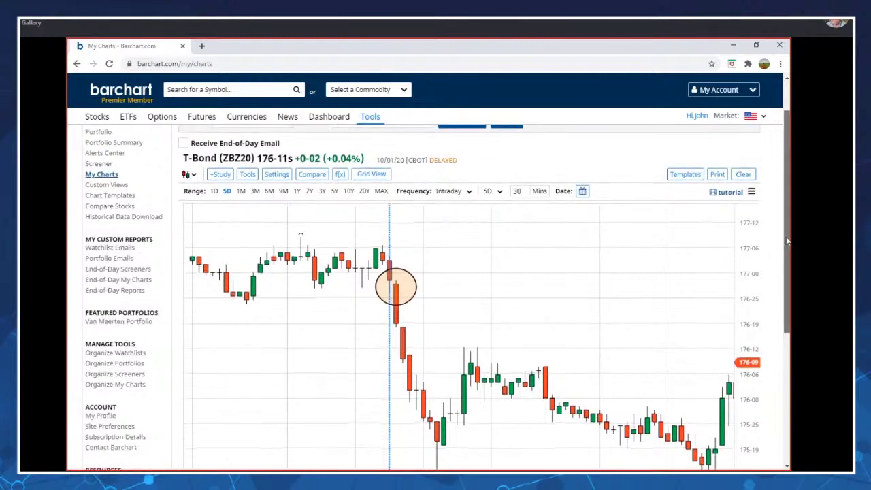
left_click_drag(785, 236, 787, 227)
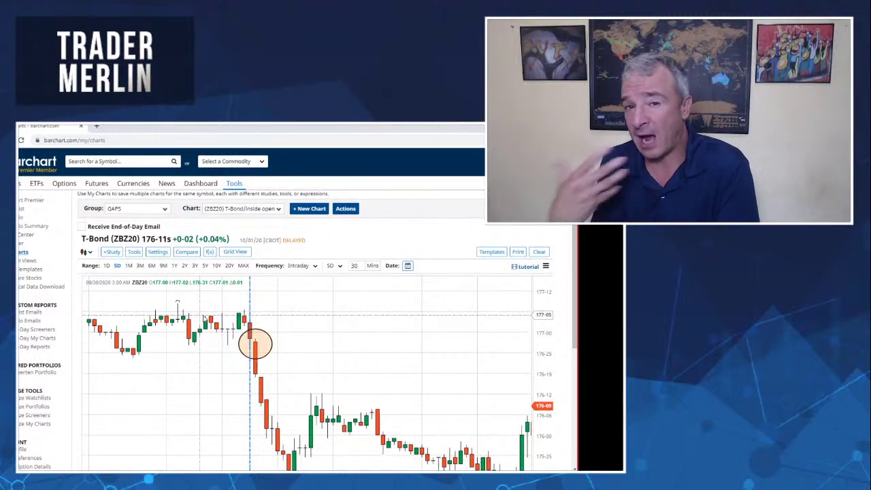
Open the saved TSLA Outside Gap chart from the GAPS group.
left_click(258, 211)
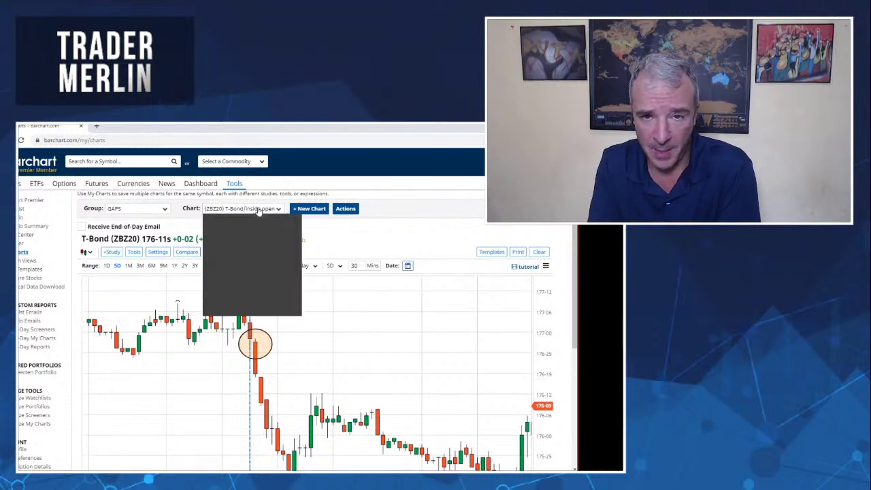
left_click(250, 253)
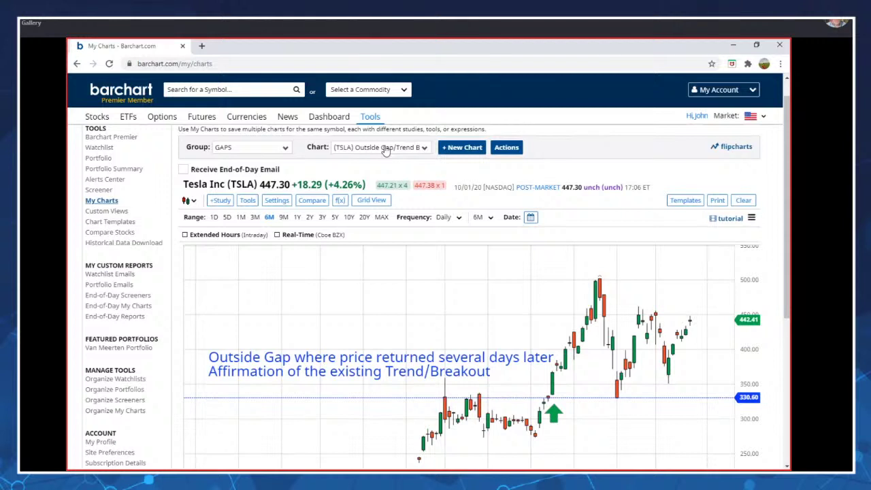
Open the saved JPM Inside Gap/Day Trade chart and shift it to leave empty space after the latest candle.
left_click(385, 149)
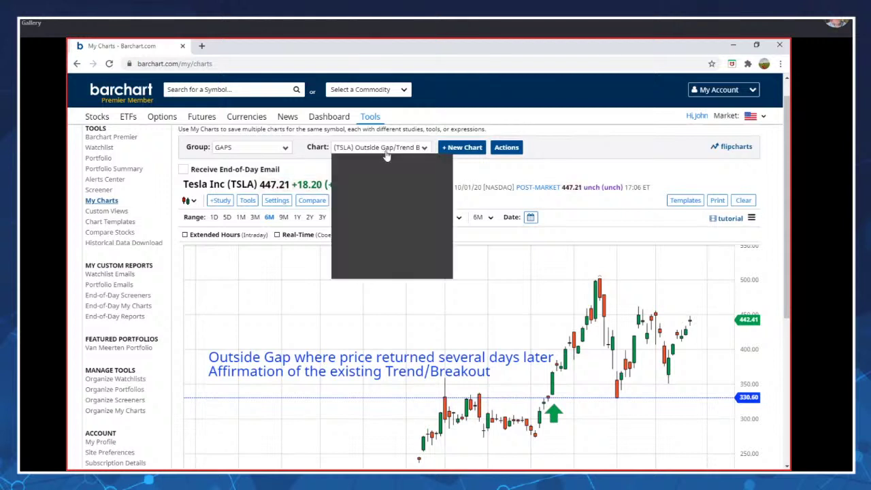
left_click(381, 214)
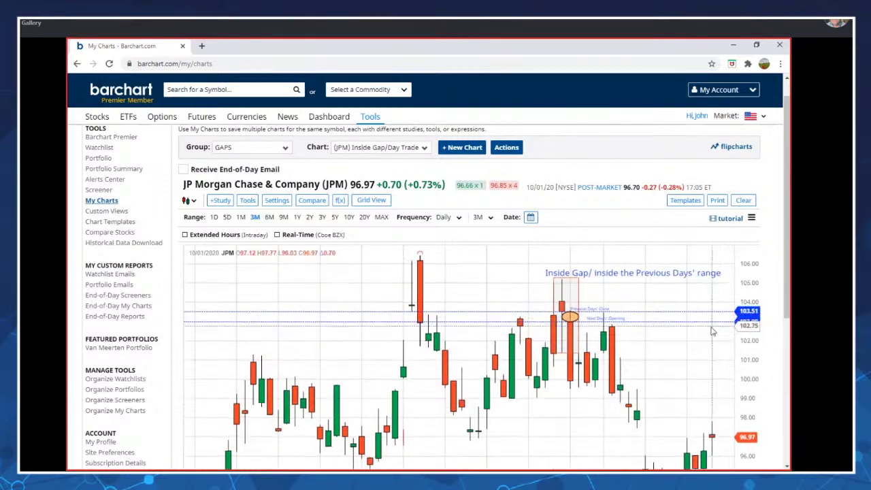
left_click_drag(710, 330, 585, 322)
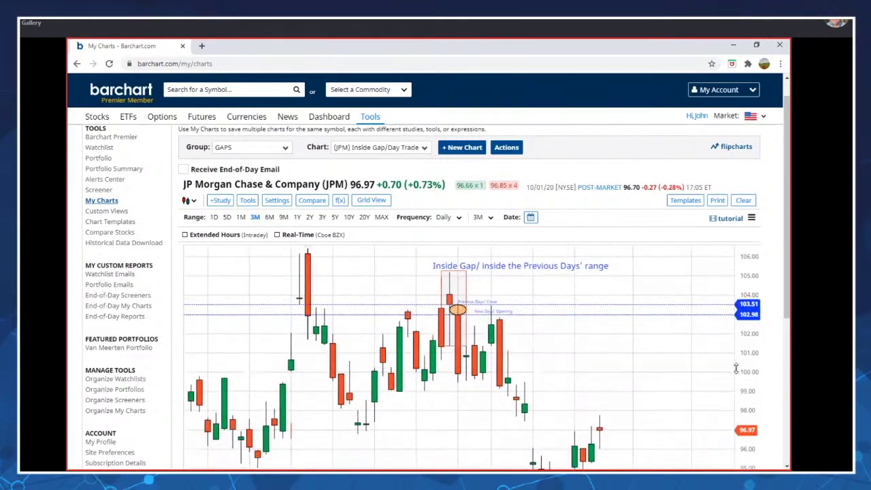
Examine the circled inside gap on the JPM daily chart between the previous day's close and the next day's opening.
left_click_drag(750, 383, 748, 369)
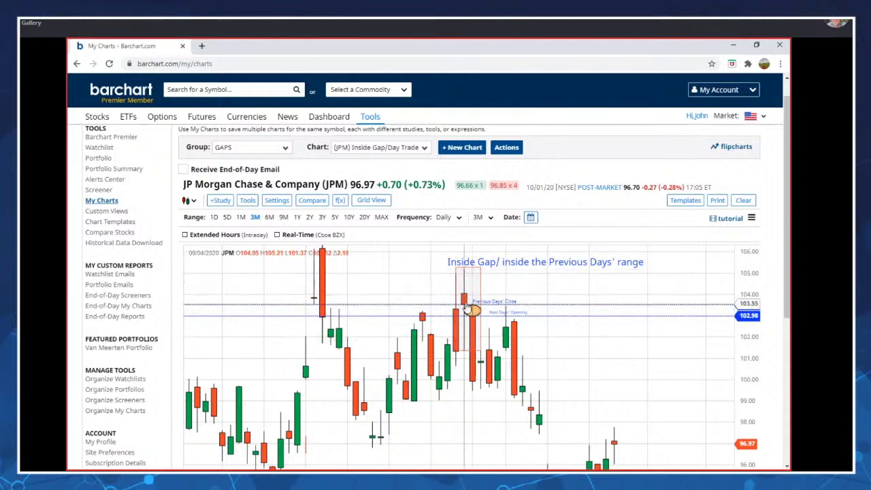
left_click_drag(472, 320, 472, 309)
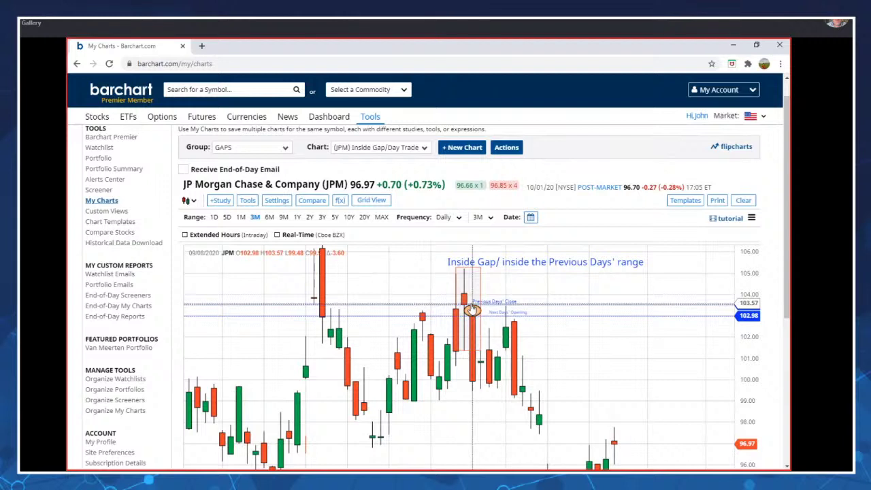
left_click_drag(472, 309, 472, 311)
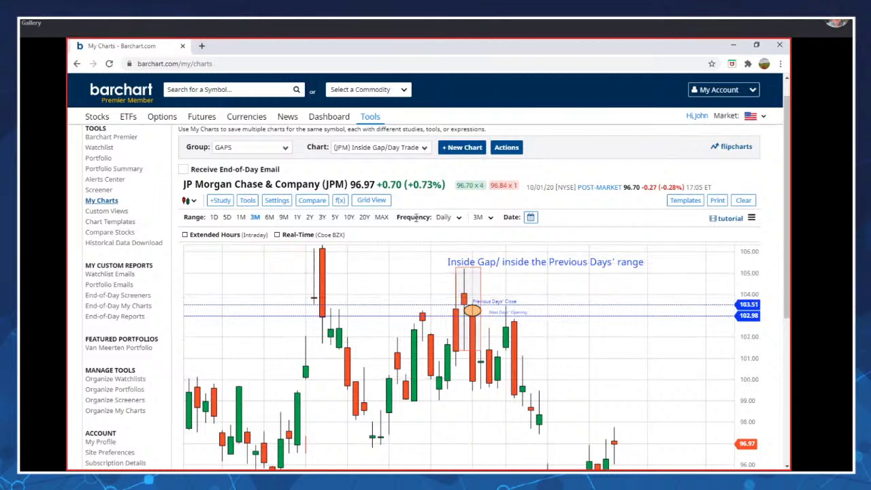
Open the saved AAPL Outside/GAP&GO! chart from the GAPS group and shift it to leave more space after the latest candle.
left_click(376, 149)
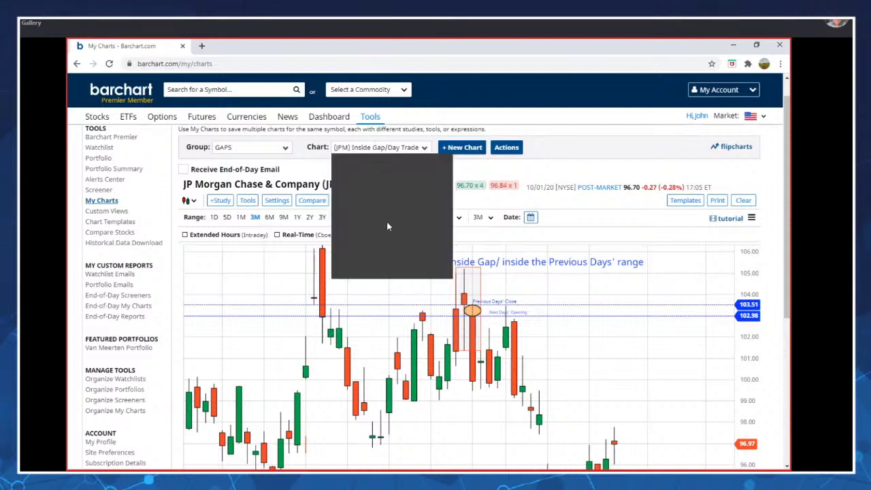
left_click(386, 194)
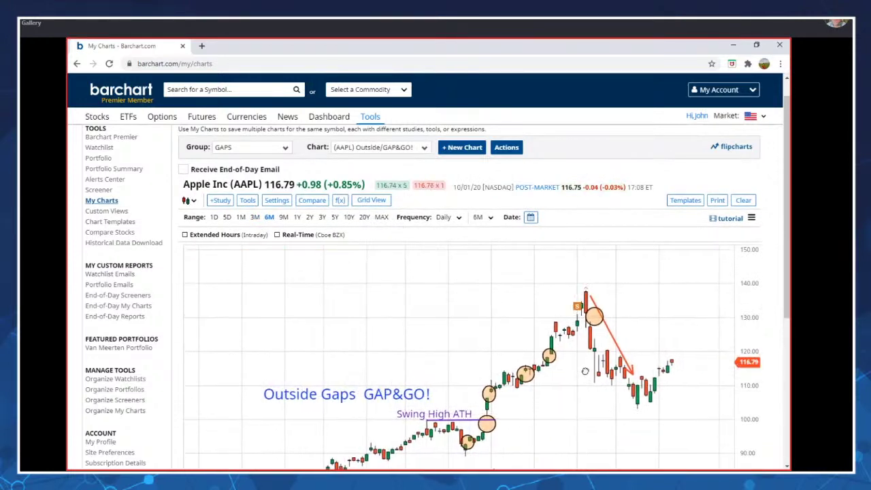
scroll(785, 272, "down", 2)
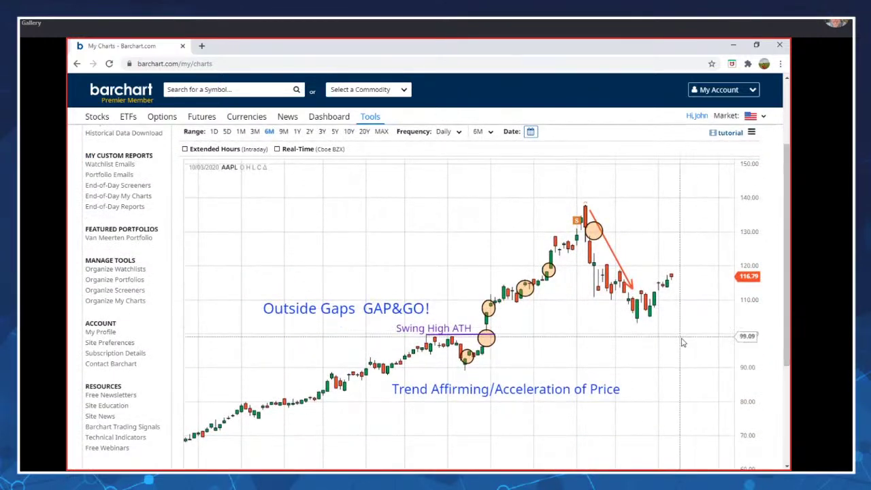
left_click_drag(650, 354, 607, 386)
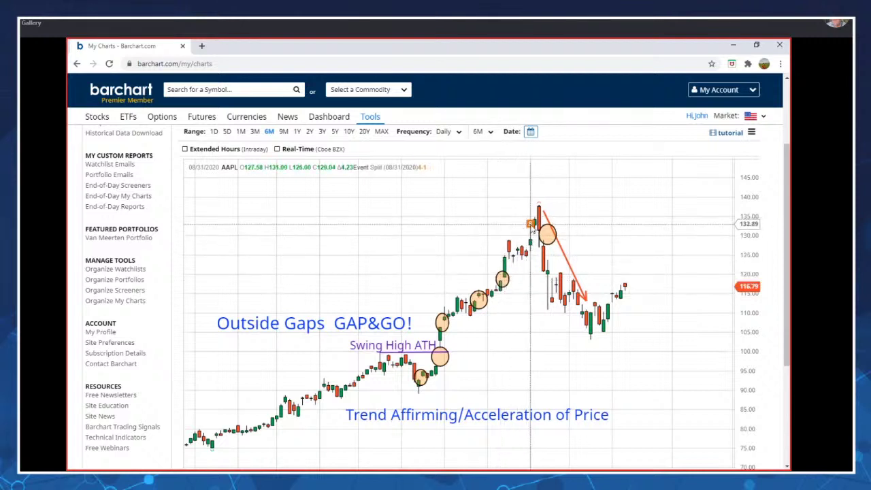
Check which events and adjustments are enabled on the AAPL chart, without changing any of them.
right_click(455, 239)
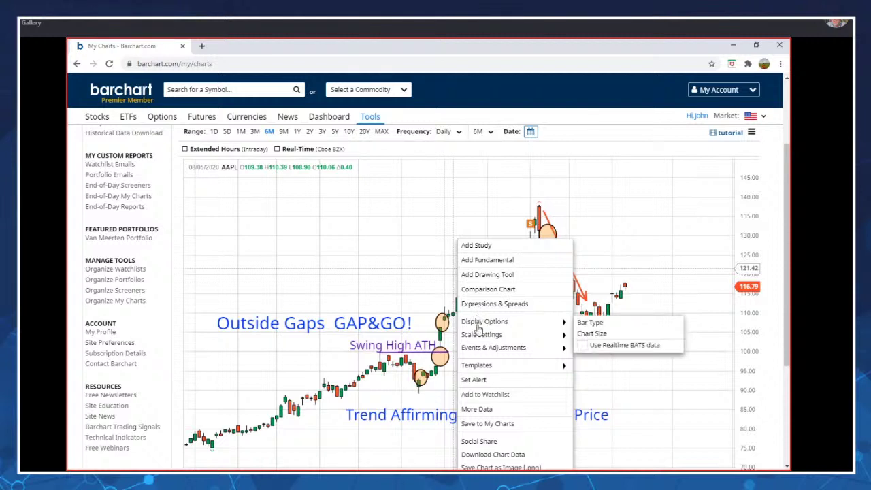
mouse_move(483, 350)
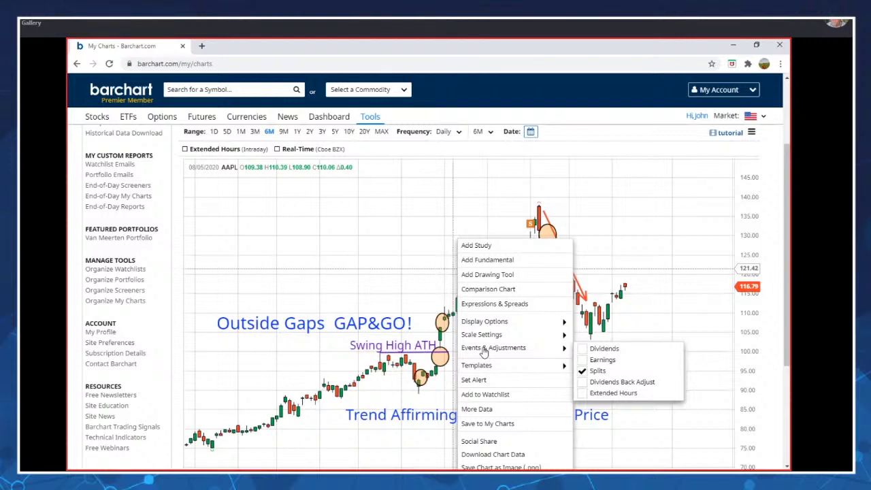
left_click(360, 217)
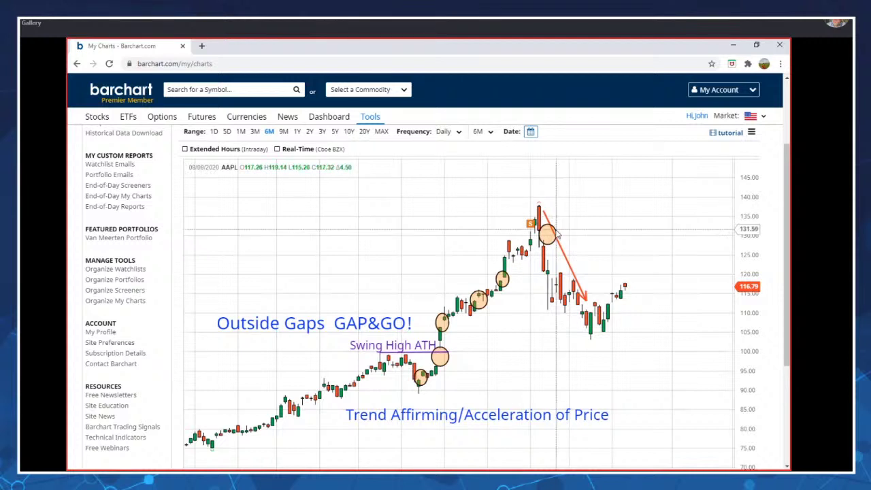
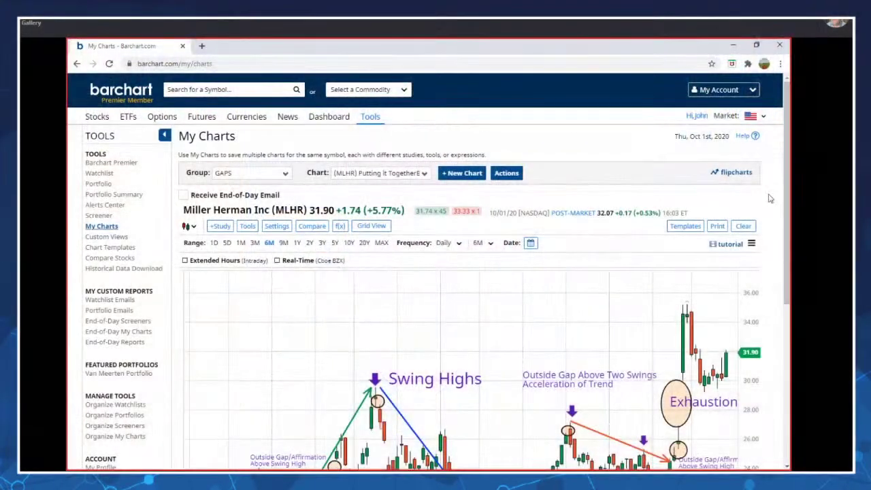
Set the range of the annotated Miller Herman (MLHR) daily chart to one year.
left_click_drag(785, 194, 786, 264)
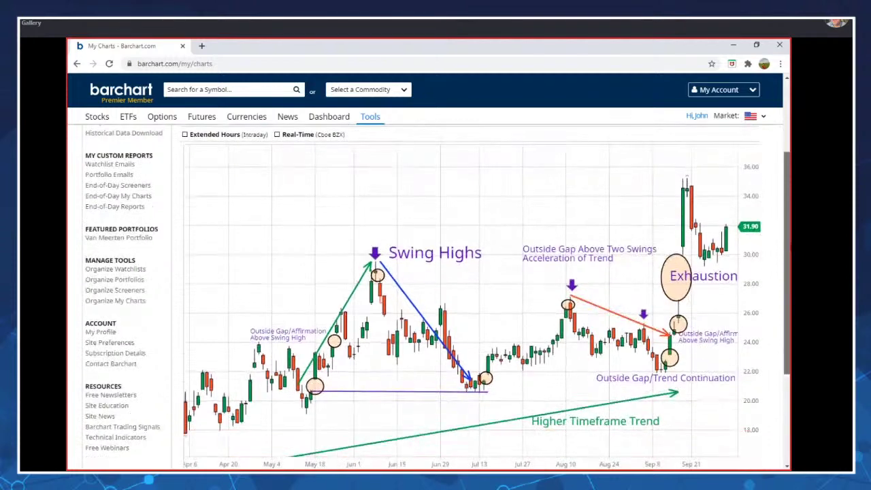
left_click_drag(524, 301, 466, 301)
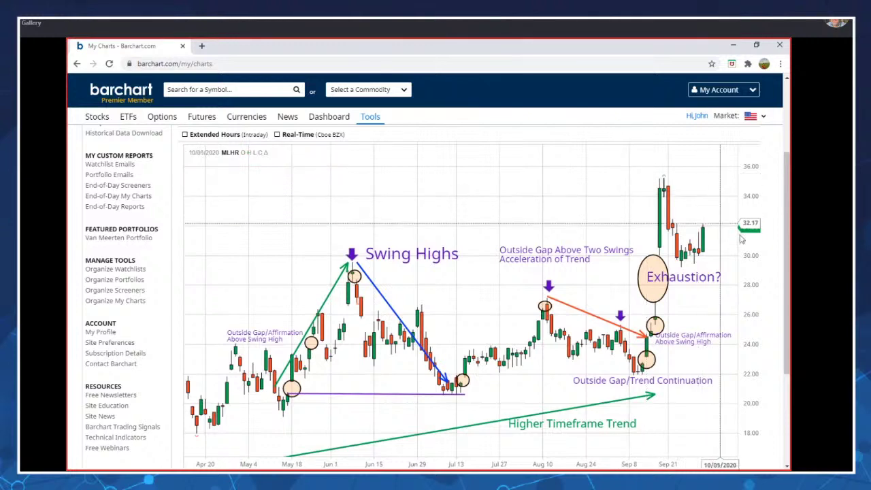
scroll(343, 218, "up", 2)
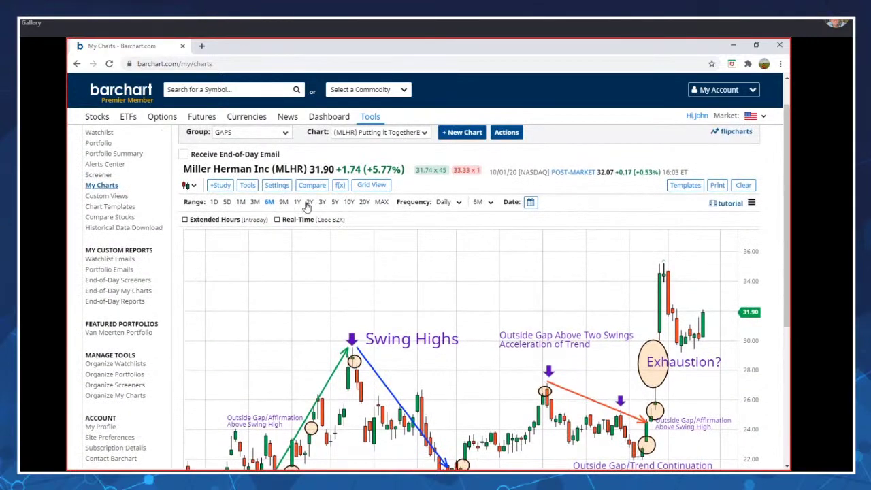
left_click(297, 202)
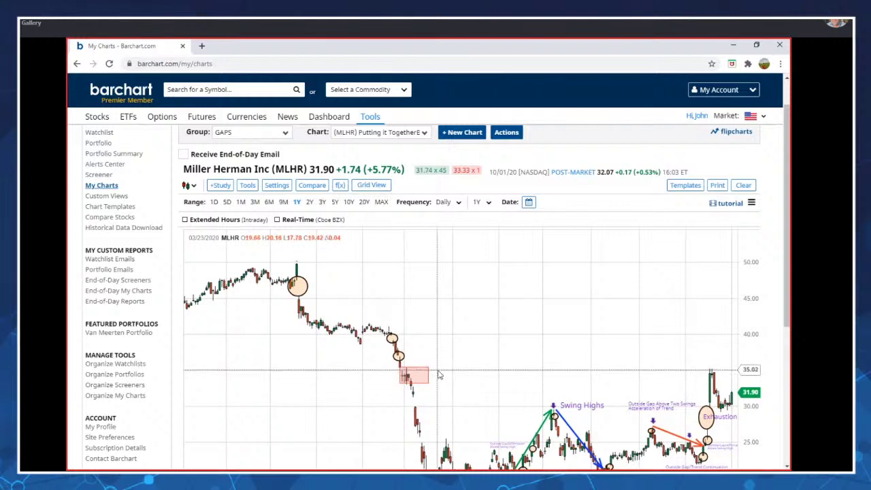
Draw a horizontal line at about 34.53 through the red rectangle at the early March 2020 candles on the MLHR chart.
scroll(593, 305, "up", 2)
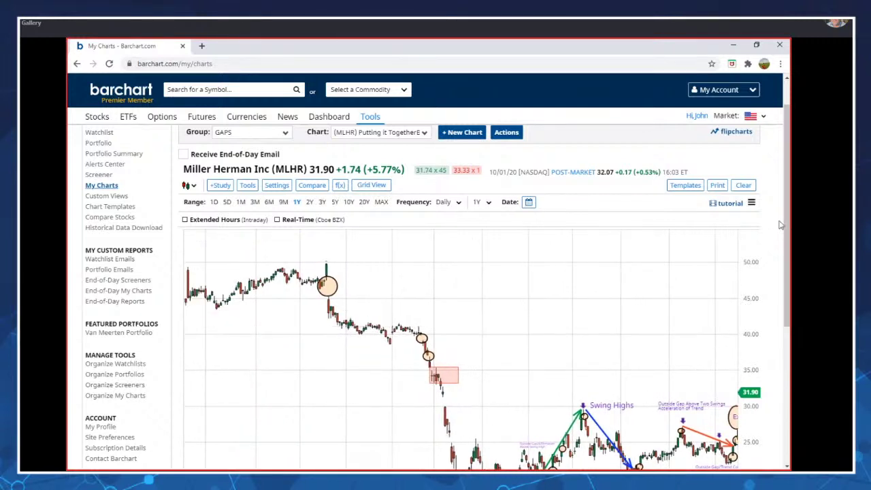
scroll(780, 224, "down", 3)
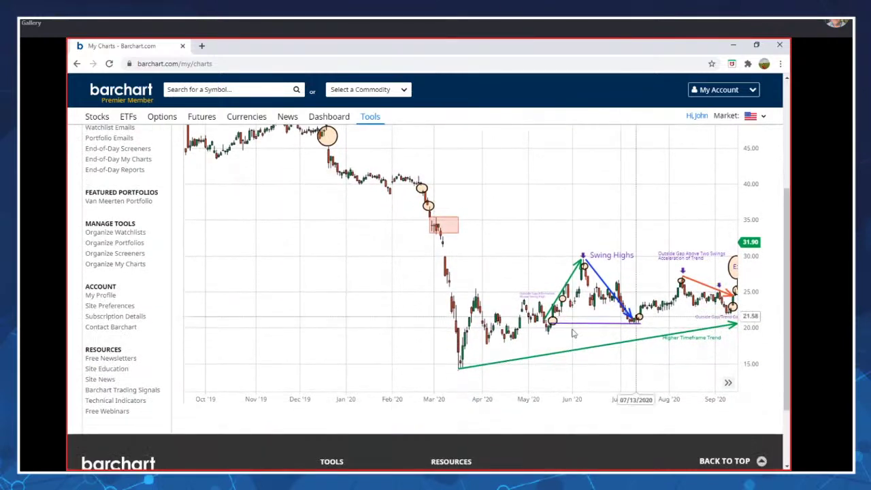
scroll(443, 404, "up", 2)
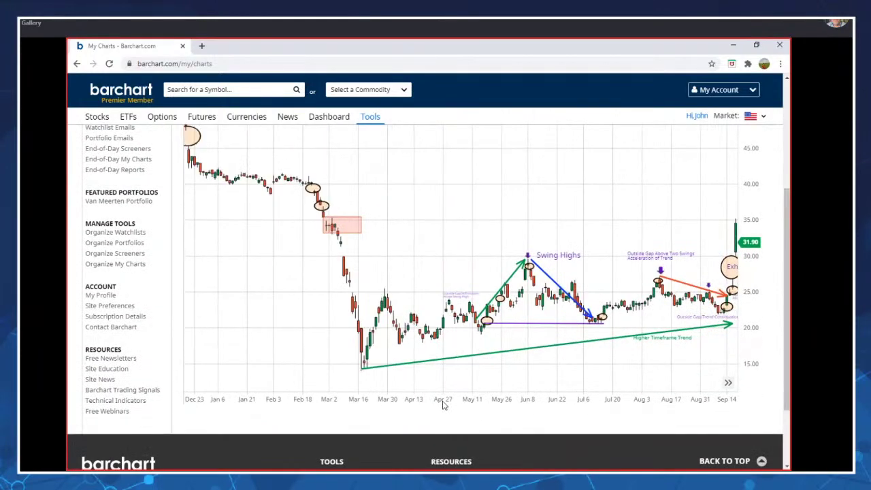
scroll(443, 404, "up", 2)
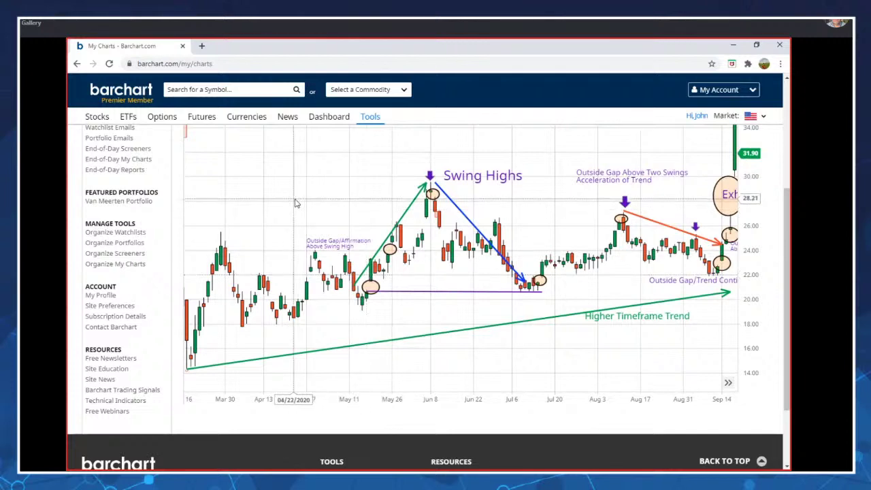
left_click_drag(295, 203, 548, 241)
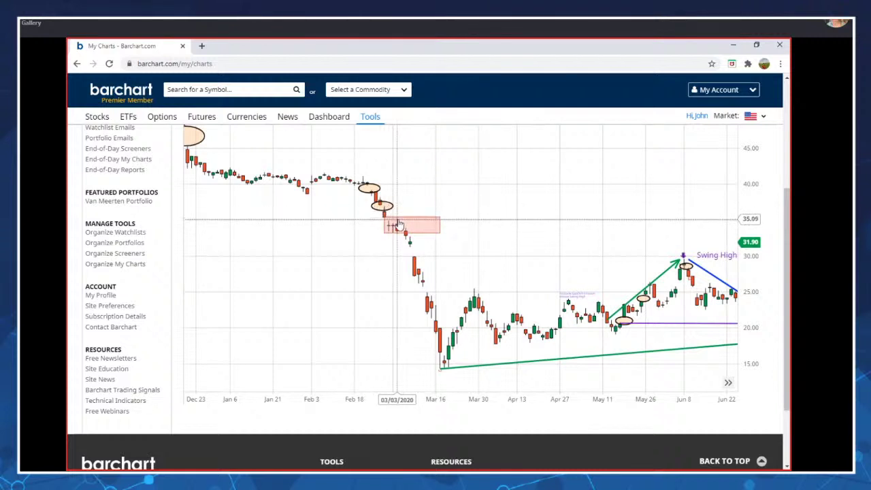
right_click(461, 221)
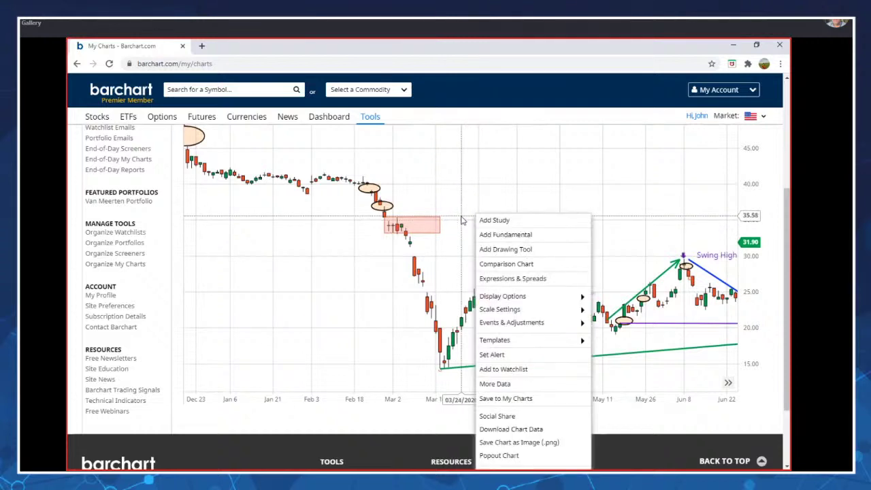
left_click(504, 249)
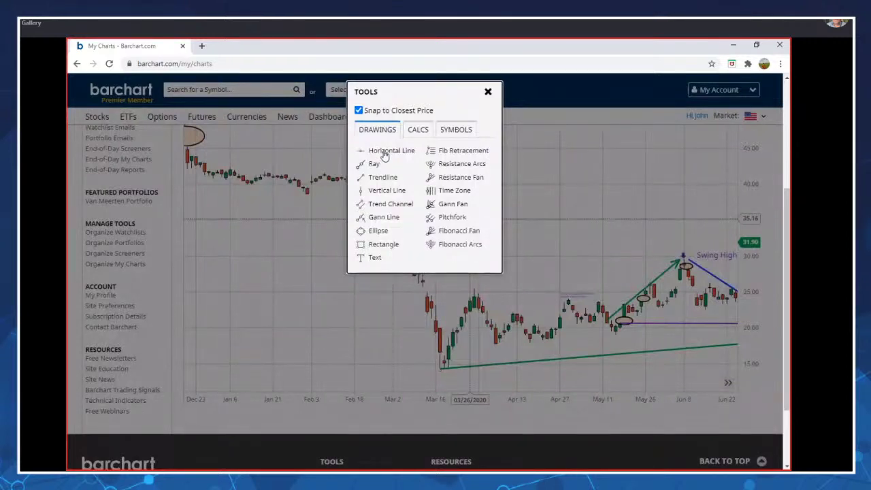
left_click(384, 155)
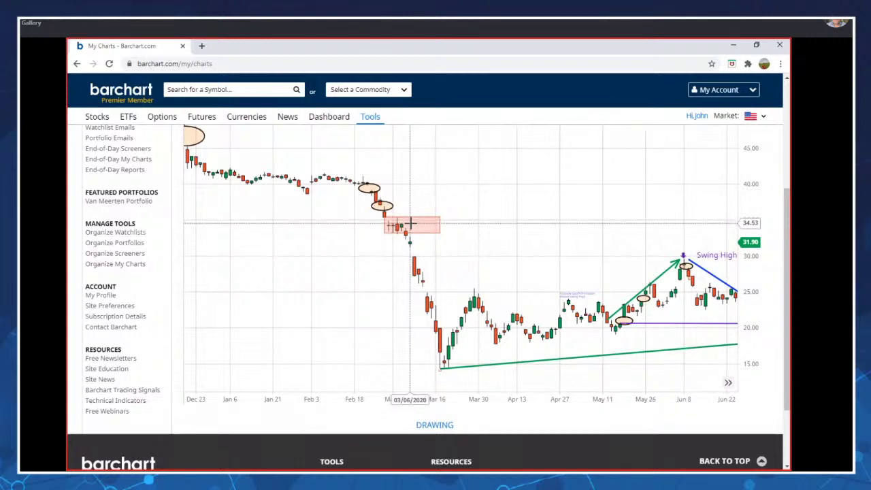
left_click(410, 223)
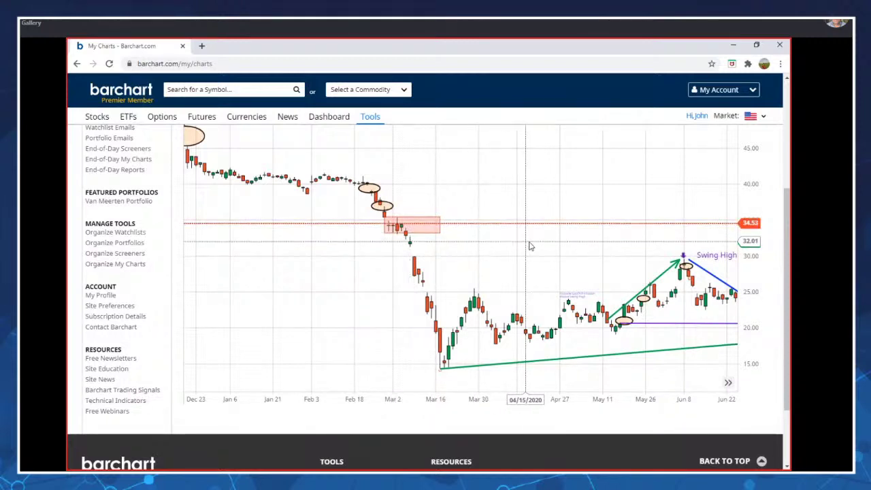
Compare the new horizontal line with the September 2020 peak above the gap marked Exhaustion on the MLHR chart.
left_click_drag(530, 246, 268, 289)
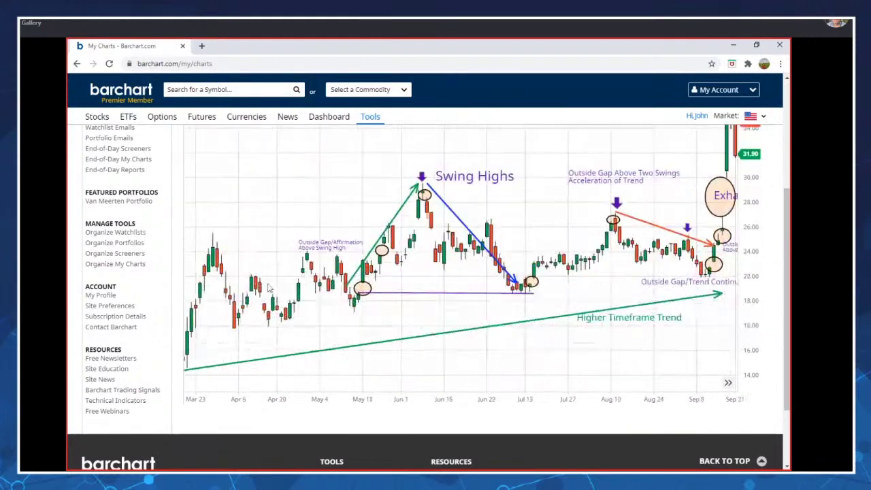
left_click_drag(547, 204, 448, 259)
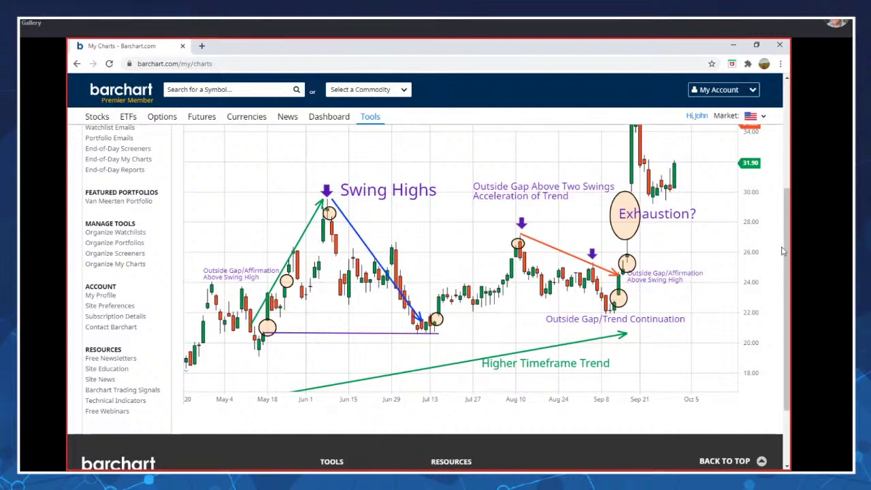
left_click_drag(786, 258, 786, 227)
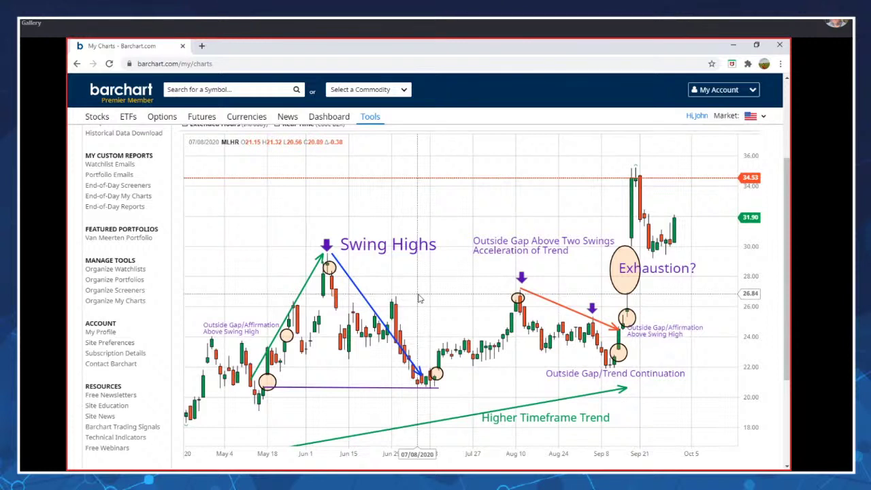
Add a Volume study below the MLHR price chart and bring its bars into view.
right_click(467, 227)
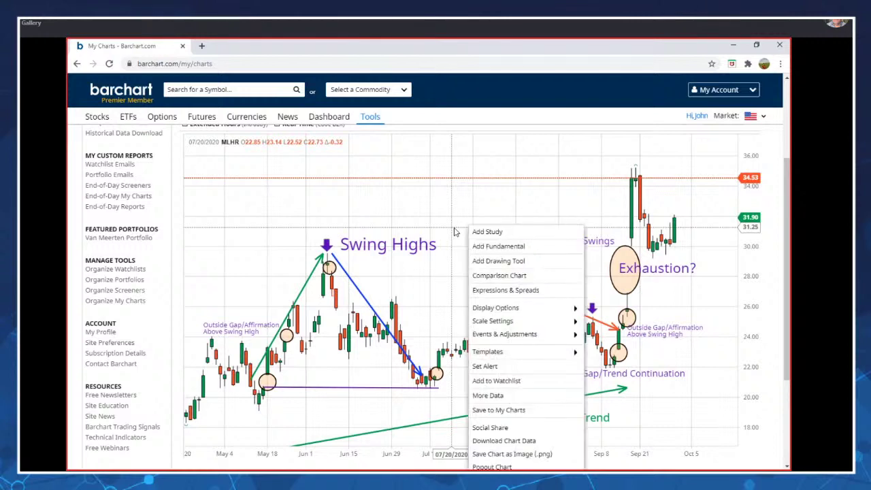
left_click(492, 233)
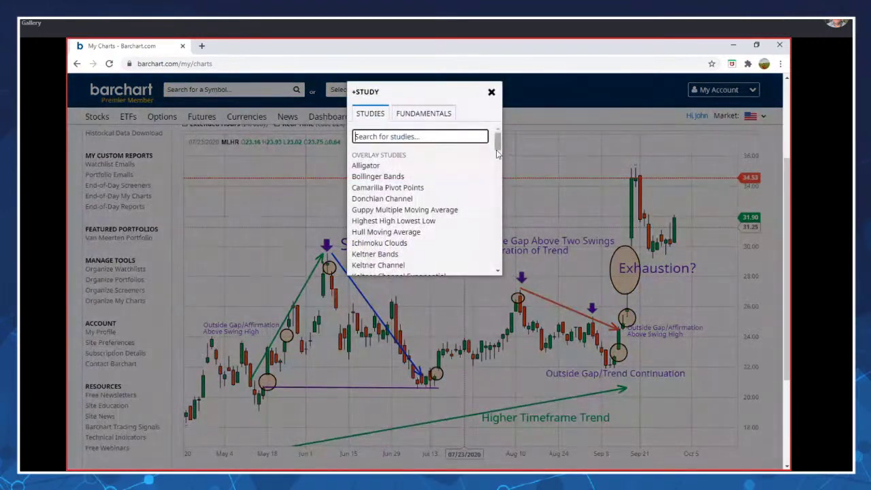
left_click_drag(497, 154, 490, 263)
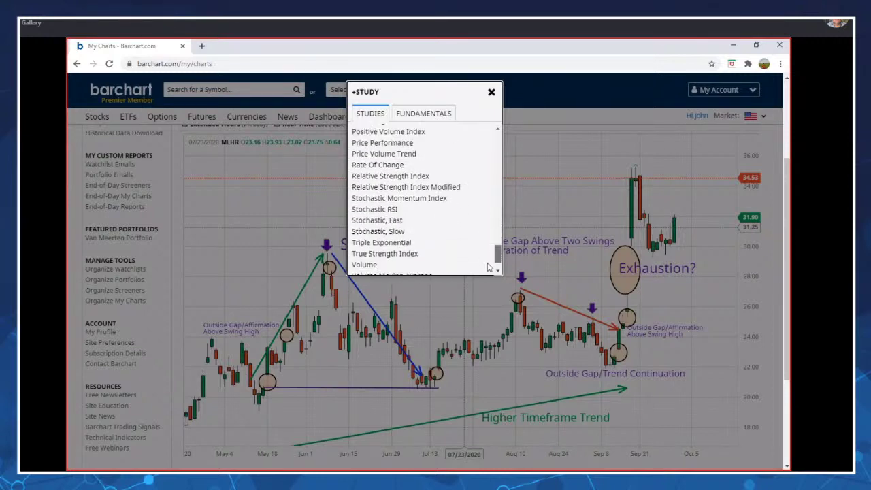
left_click(373, 268)
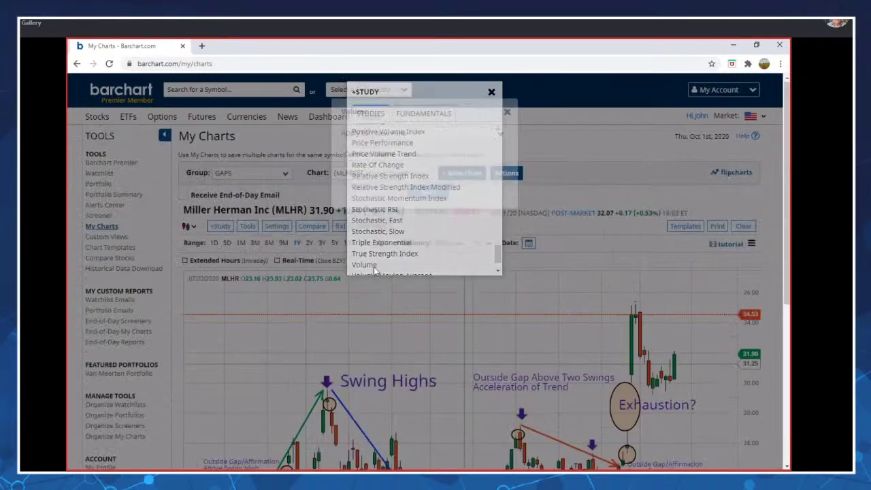
left_click(428, 271)
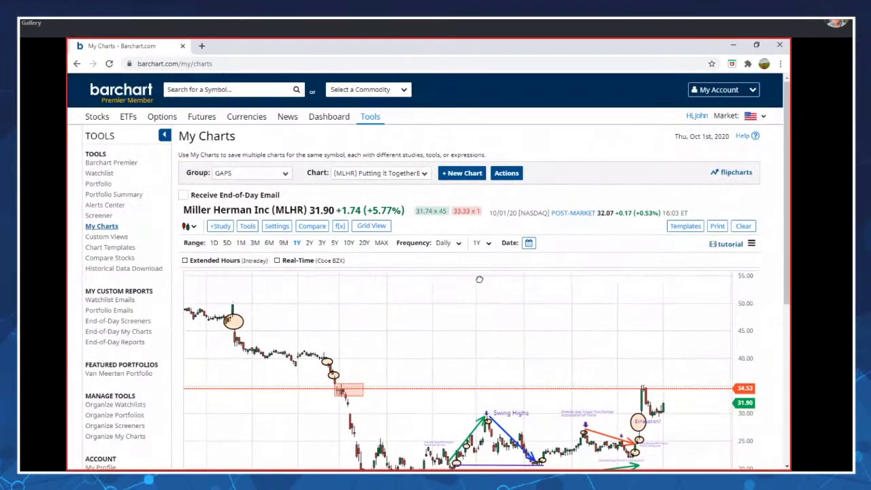
left_click_drag(785, 179, 790, 280)
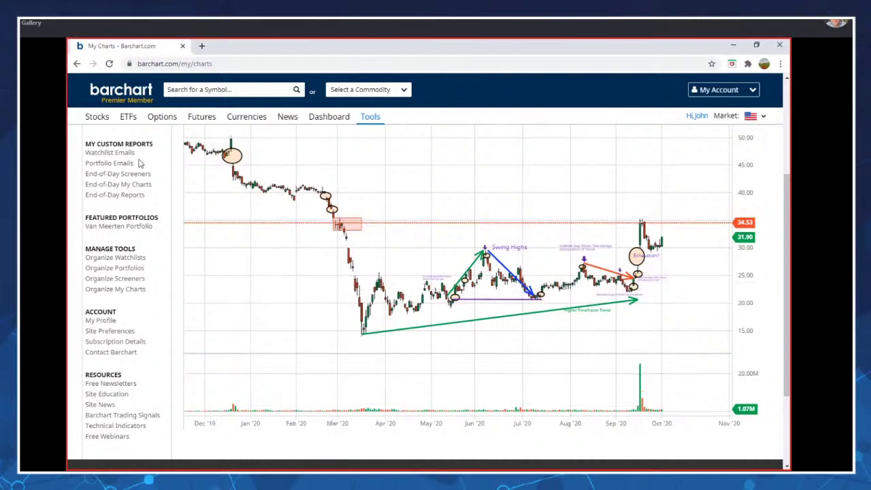
left_click(97, 116)
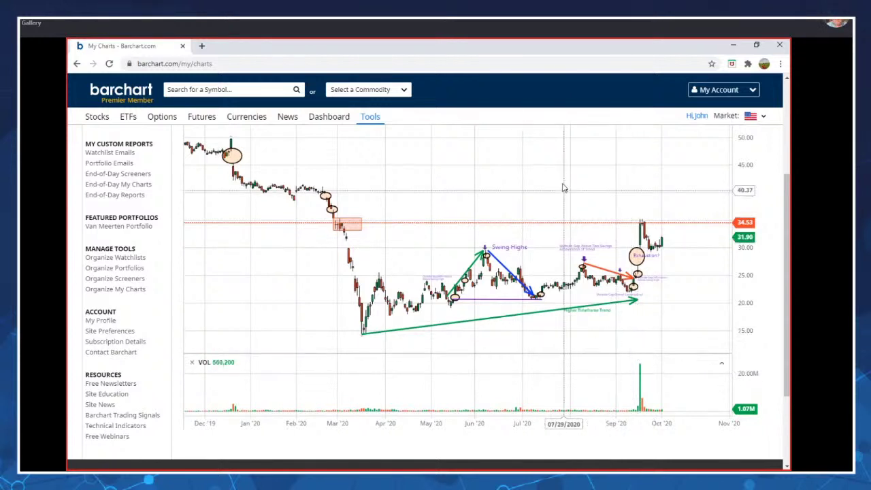
left_click_drag(535, 189, 529, 216)
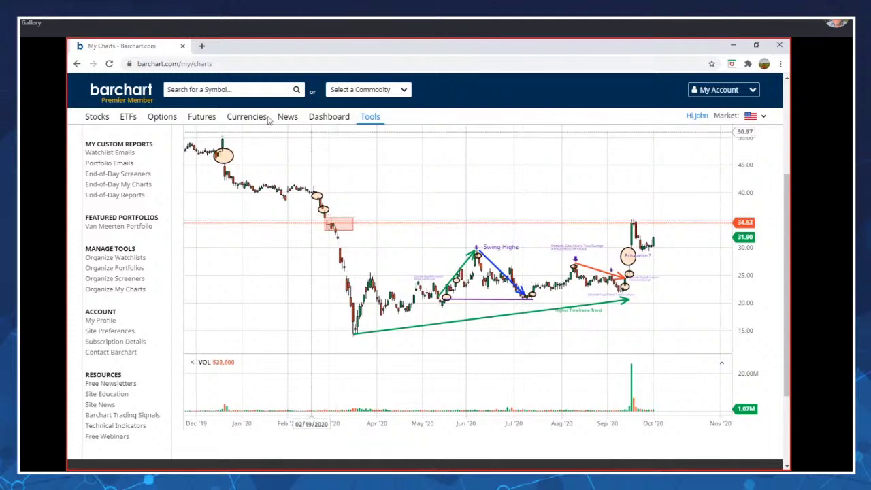
Open the interactive chart for Piedmont Lithium Ltd ADR (PLL) and set its range to three months.
left_click(232, 89)
type("pll")
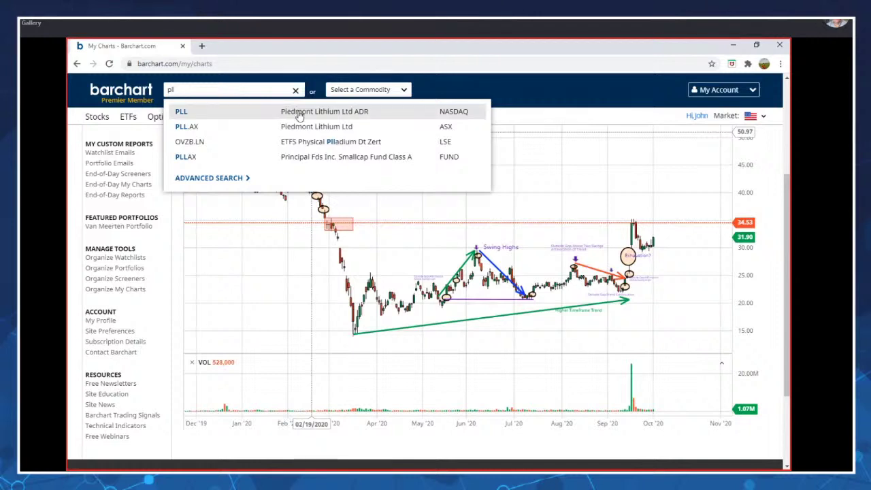
left_click(299, 116)
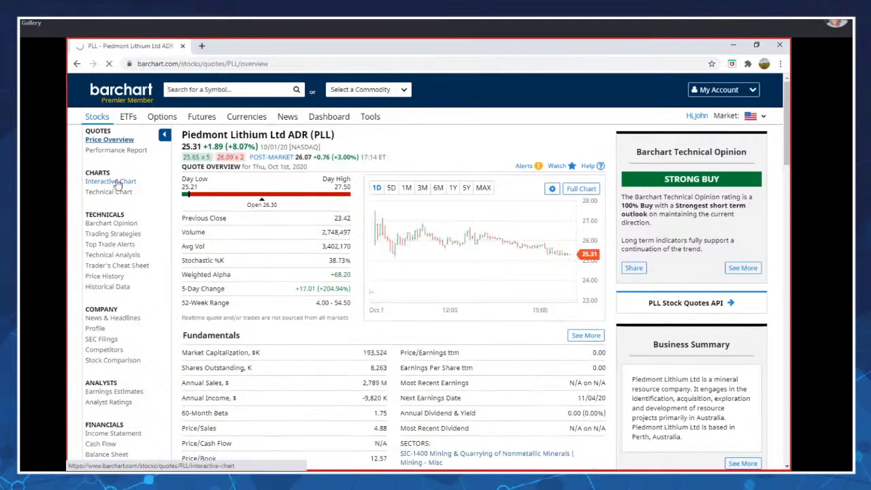
left_click(117, 181)
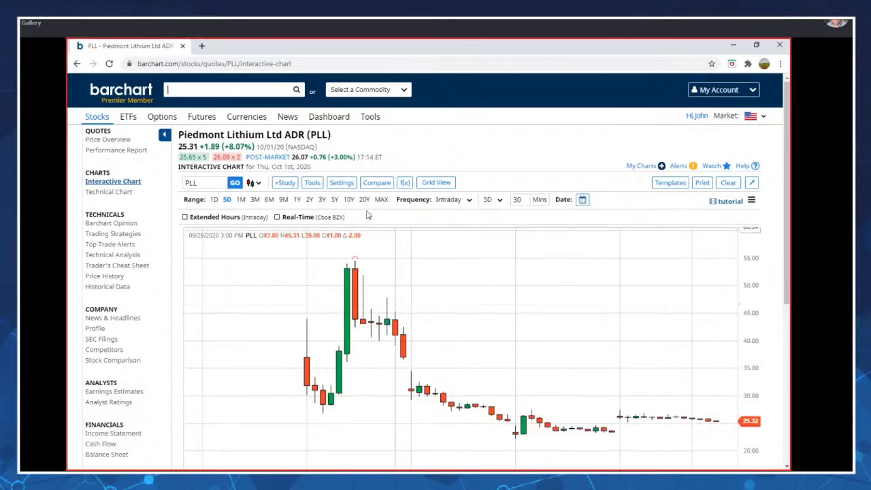
left_click(255, 200)
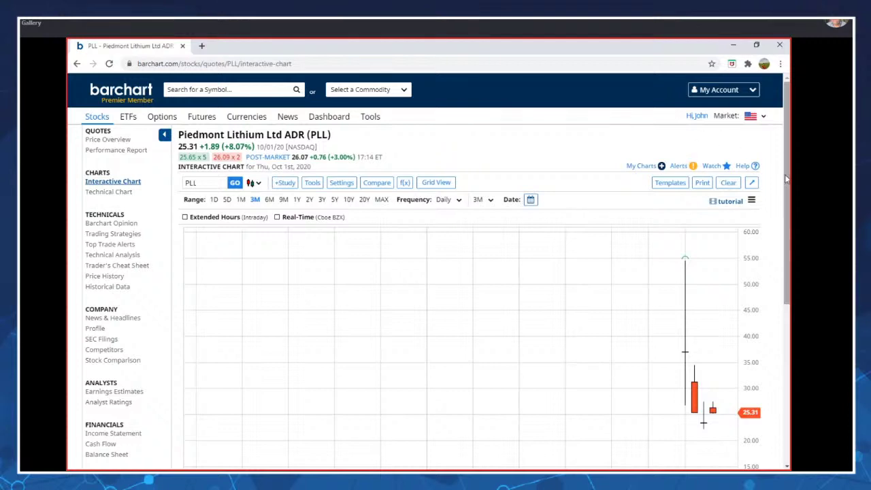
Move the PLL daily chart back to early September 2020 and step forward candle by candle through the rally to mid-September.
left_click_drag(787, 179, 787, 284)
left_click_drag(560, 259, 679, 261)
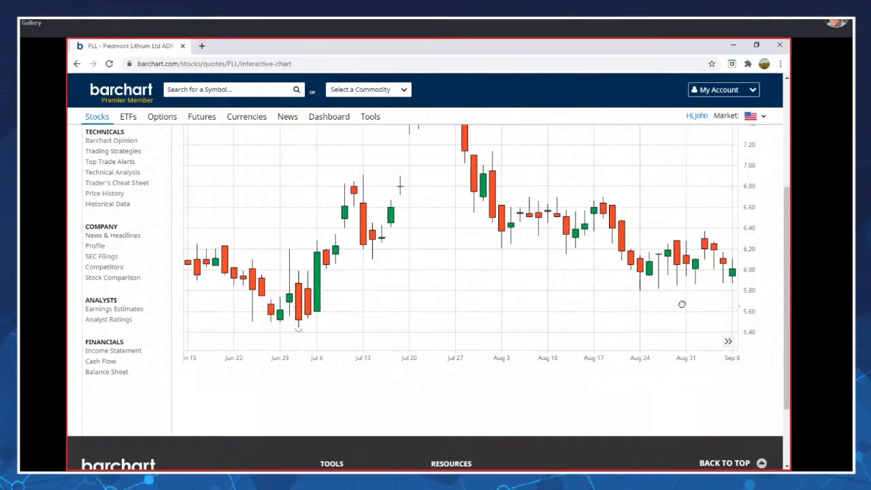
left_click_drag(682, 304, 668, 310)
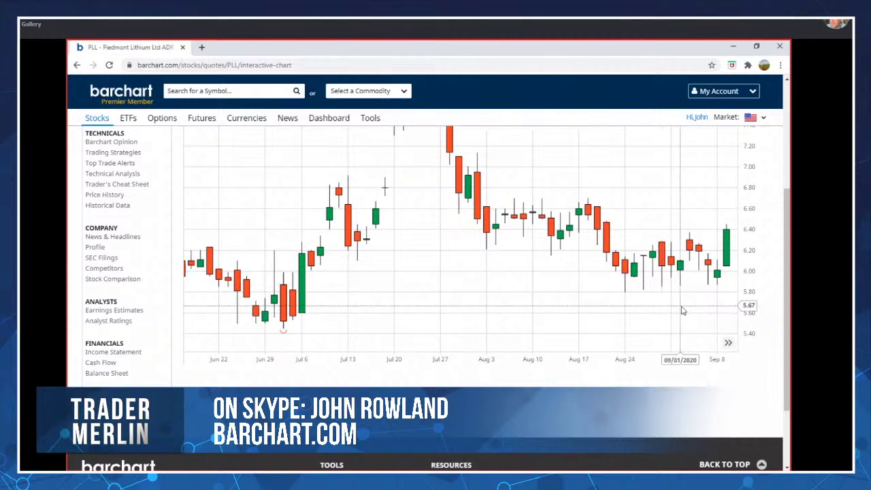
left_click_drag(680, 311, 679, 311)
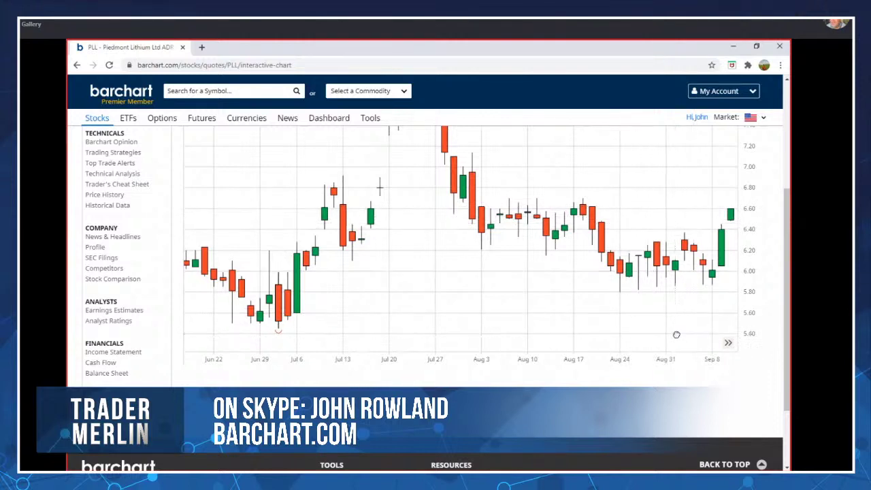
left_click_drag(676, 334, 668, 336)
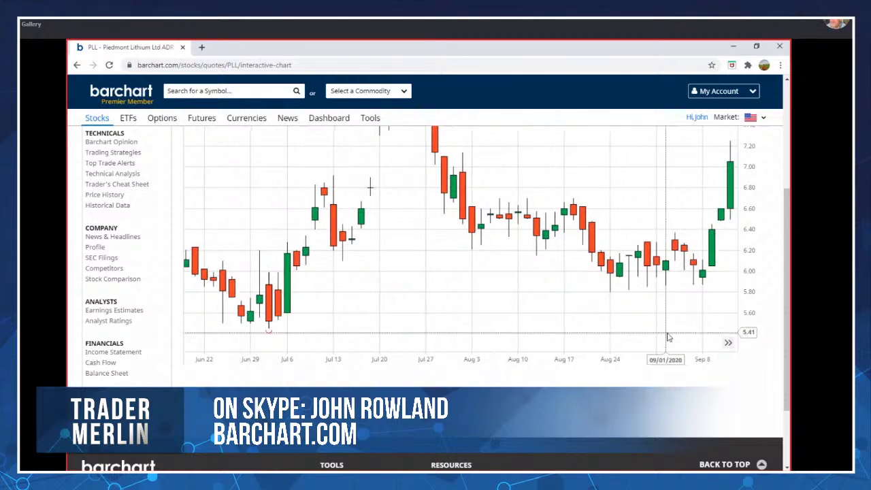
left_click_drag(667, 336, 646, 333)
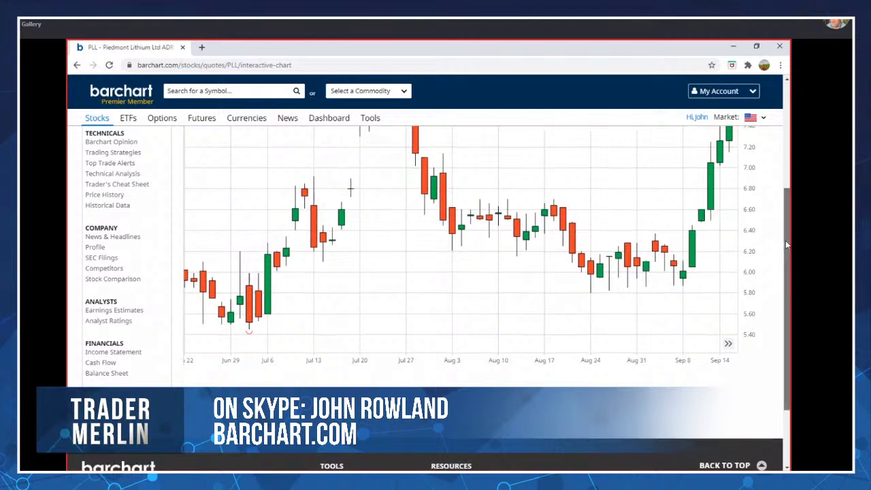
left_click_drag(785, 240, 784, 155)
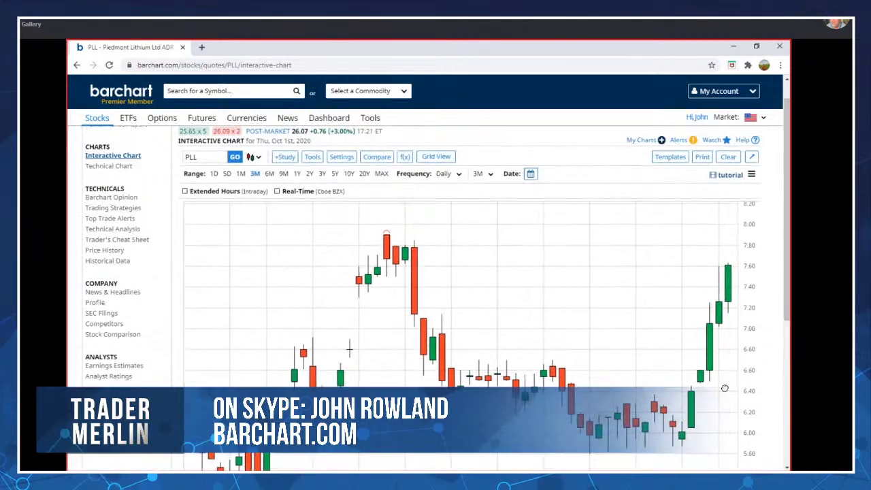
Step the PLL daily chart forward to examine the gap up between the mid-September candles and the 09/28/2020 candle.
left_click_drag(724, 388, 709, 391)
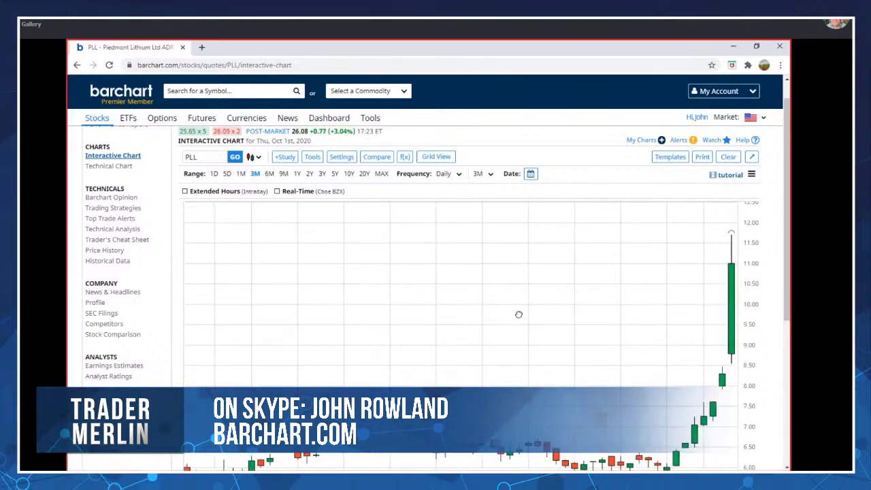
left_click_drag(518, 314, 517, 314)
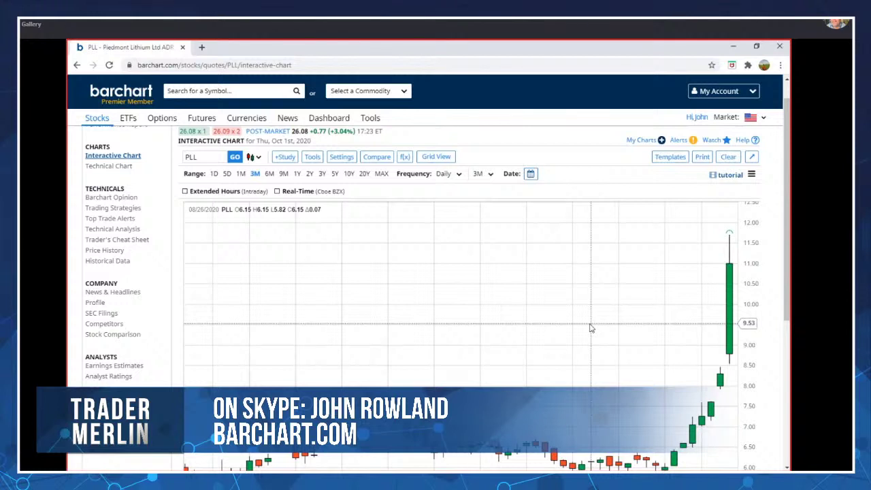
left_click_drag(590, 327, 573, 328)
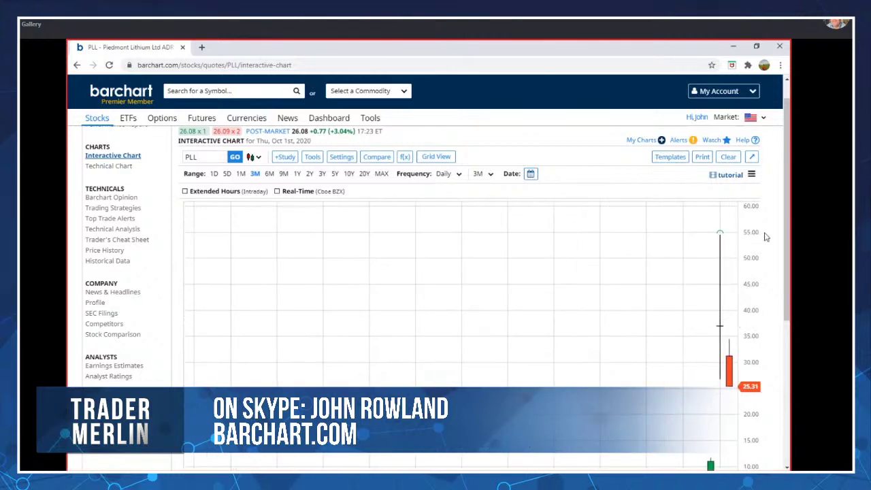
left_click_drag(785, 230, 786, 274)
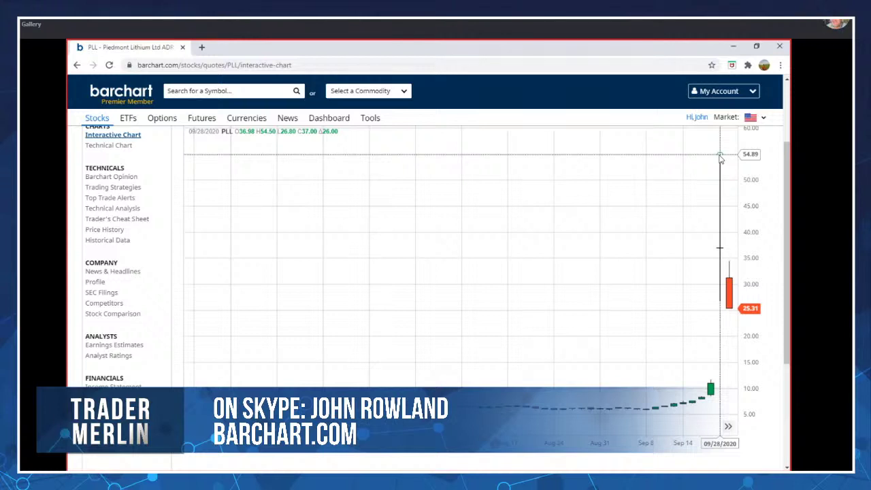
left_click_drag(504, 282, 547, 279)
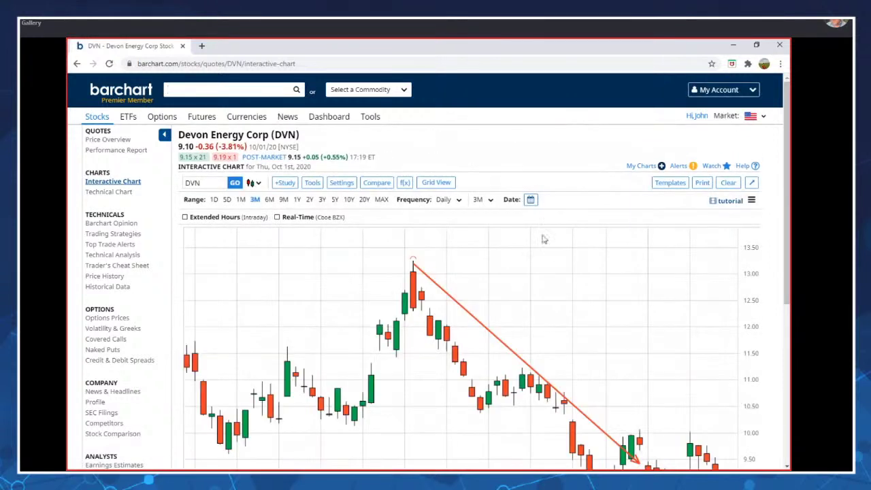
Examine the recent September candles and the Trend Reversal note on the Devon Energy (DVN) daily chart.
left_click_drag(544, 239, 476, 263)
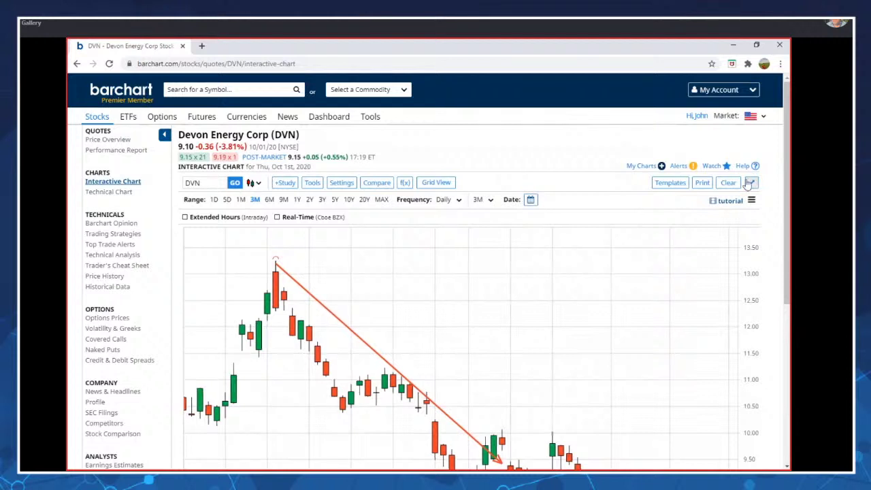
scroll(787, 175, "down", 1)
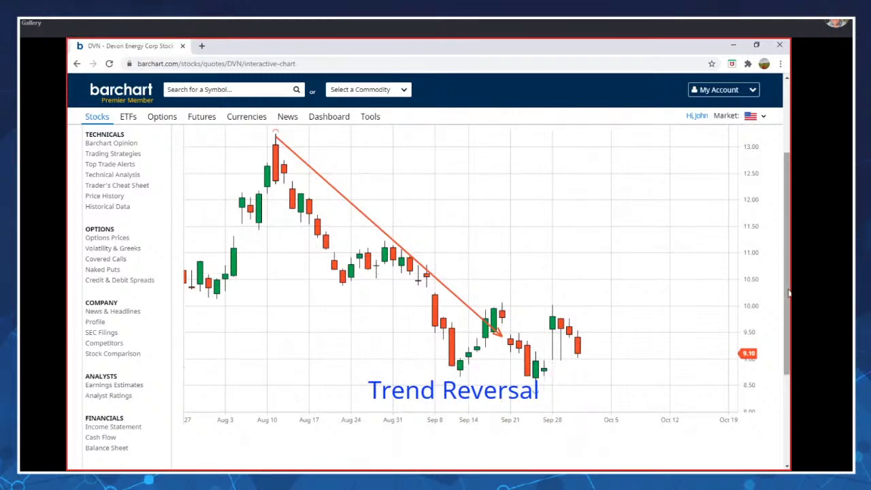
left_click_drag(787, 293, 784, 265)
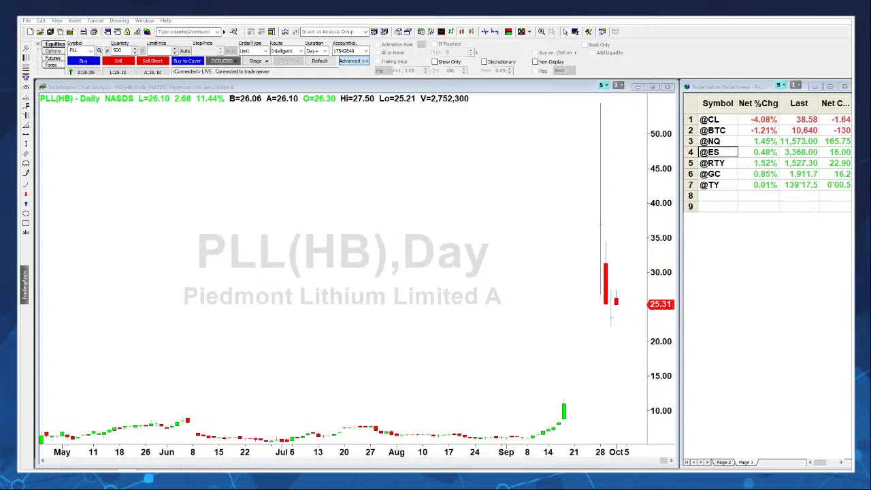
key("ctrl+r")
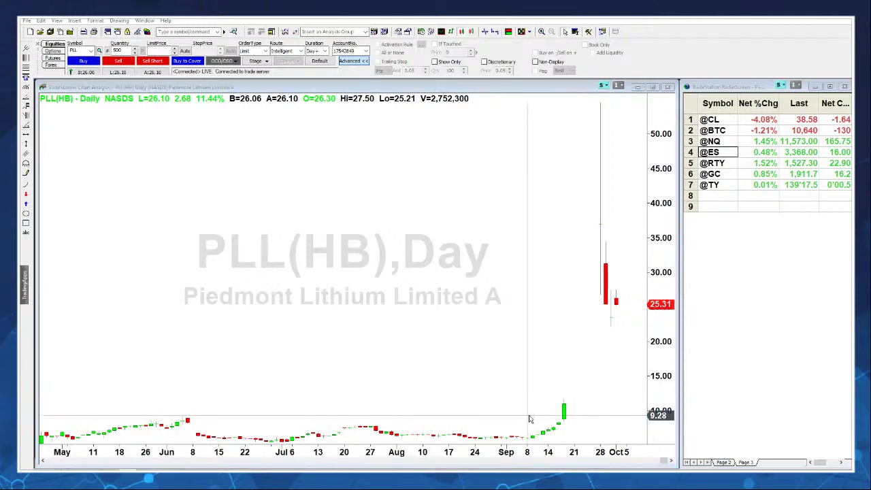
left_click(529, 418)
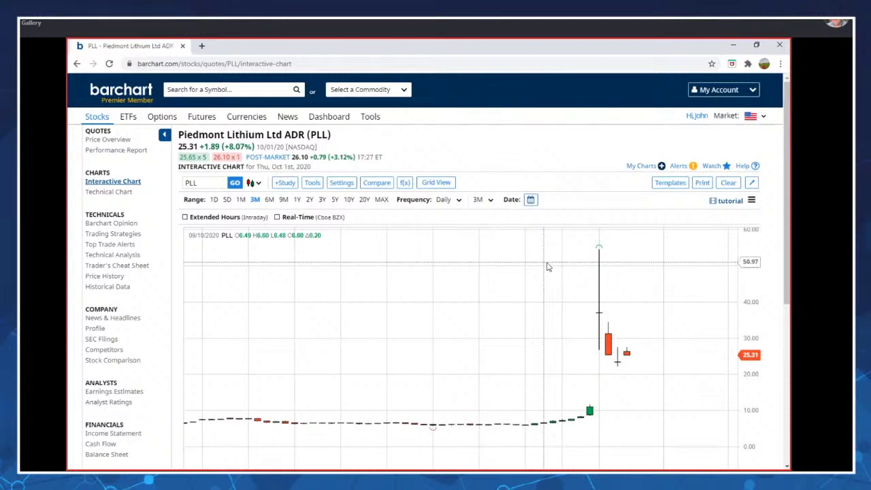
Open Barchart's Free Webinars page and look through the webinar recordings down to the More Trading Ideas section.
left_click(370, 118)
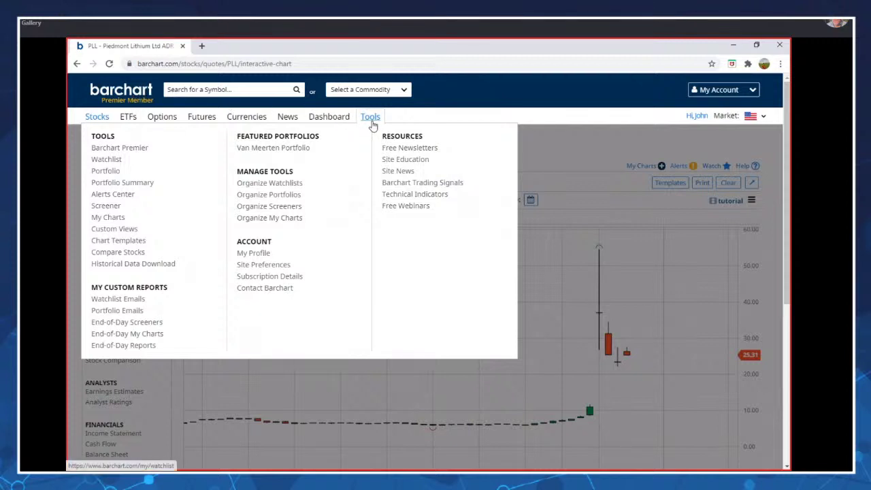
left_click(407, 209)
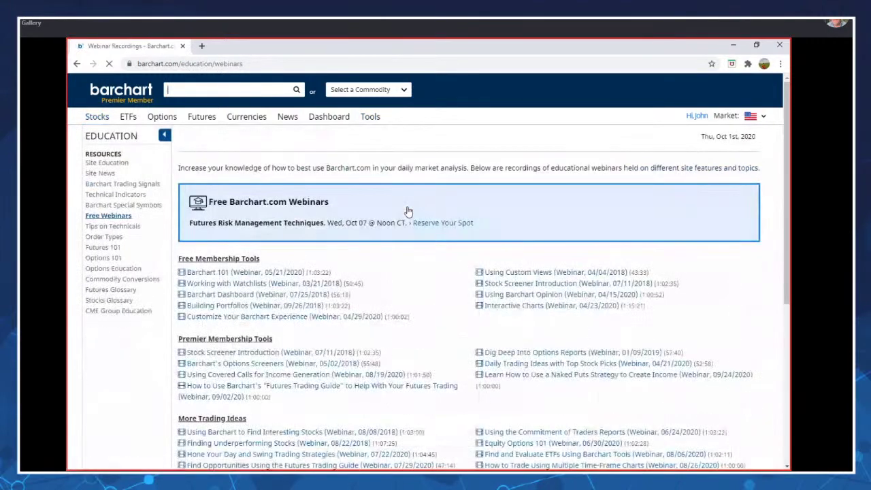
scroll(786, 204, "down", 2)
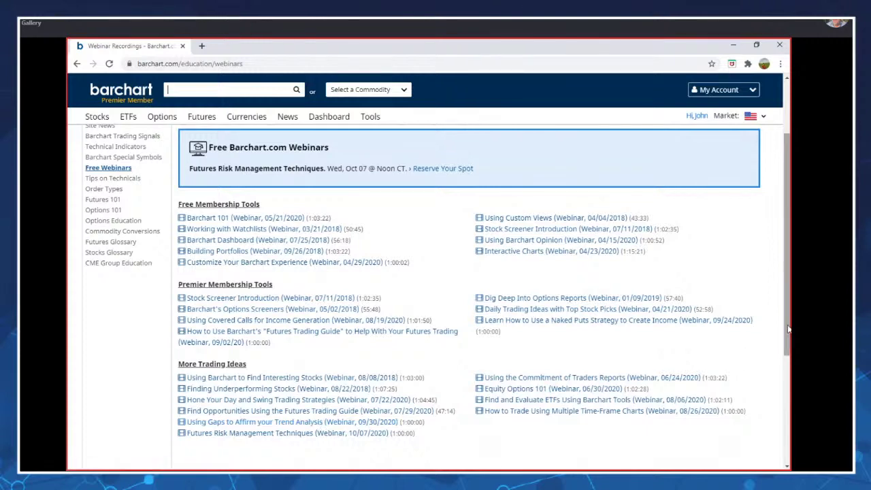
left_click_drag(788, 329, 788, 270)
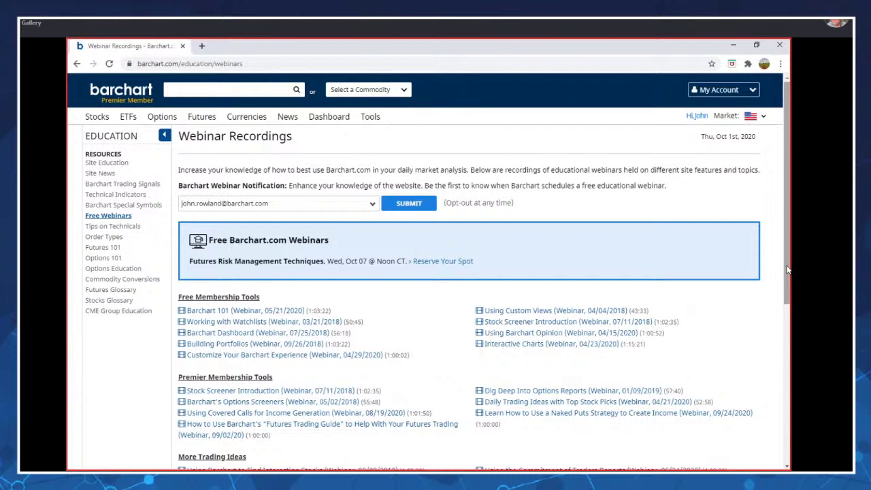
Open the My Barchart Premier page and look over its Premier Research Tools.
left_click(138, 104)
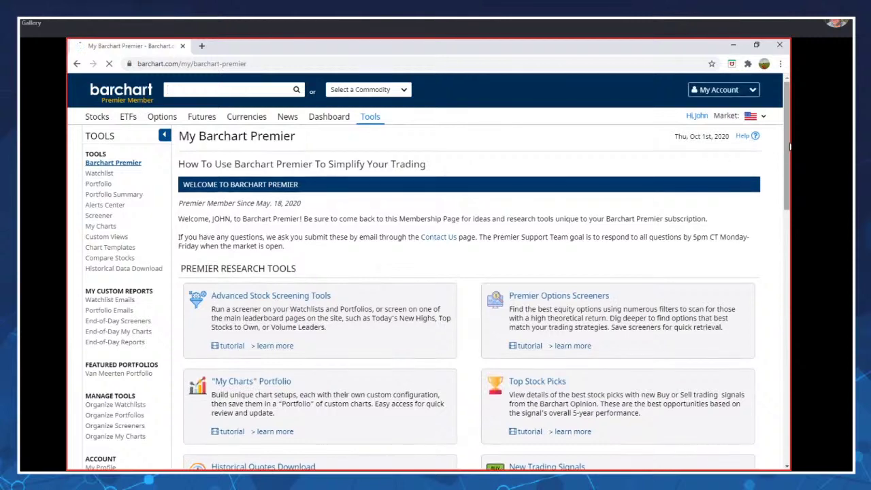
left_click_drag(786, 144, 786, 156)
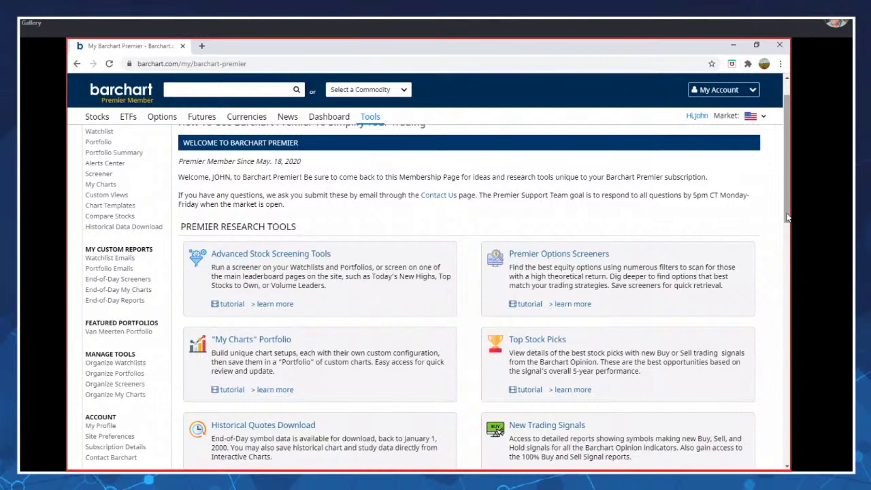
left_click_drag(787, 216, 787, 192)
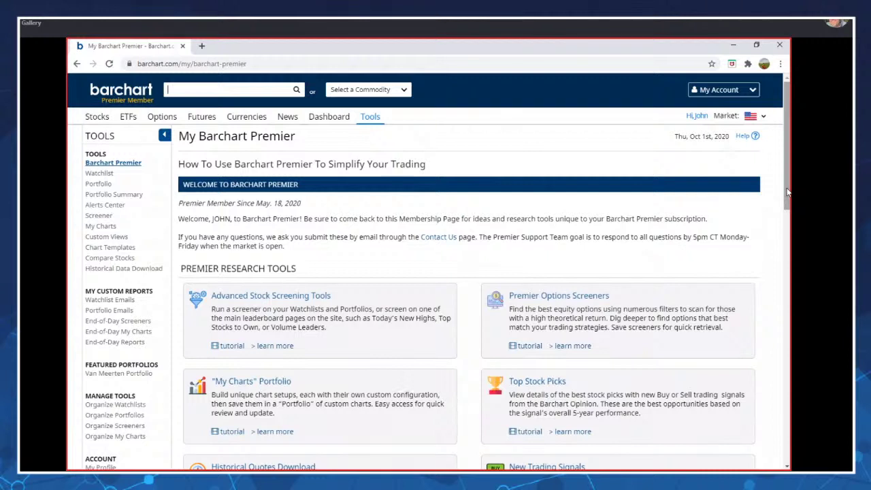
Return to the Free Webinars page with the list of webinar recordings.
left_click(373, 121)
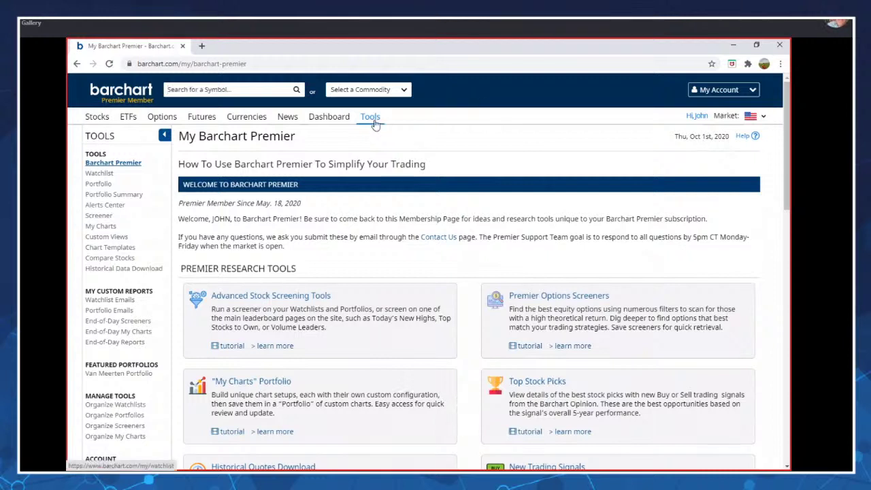
mouse_move(374, 124)
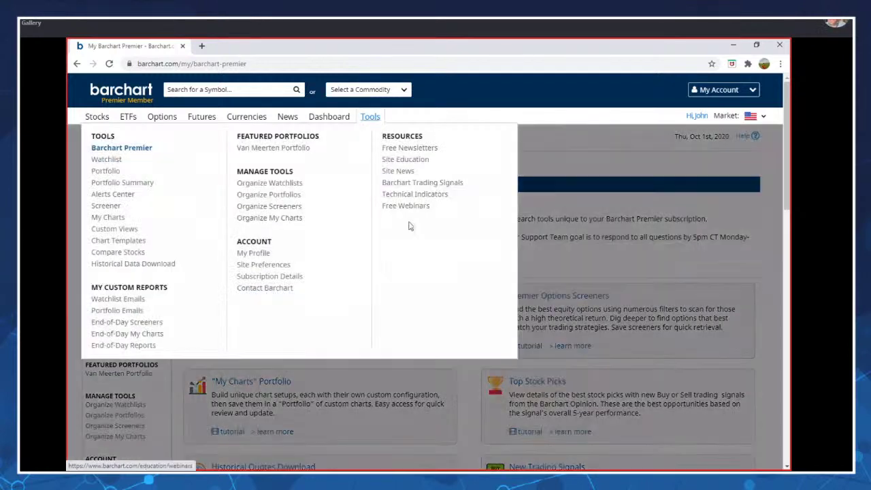
left_click(412, 206)
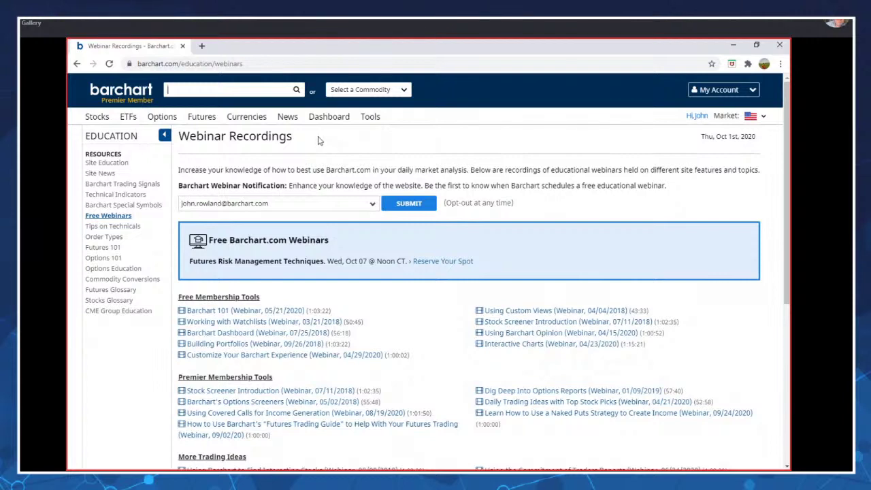
Open My Charts and apply the 20-100 ma template to the Scotts Miracle-Gro (SMG) chart in the GAPS group.
left_click(371, 118)
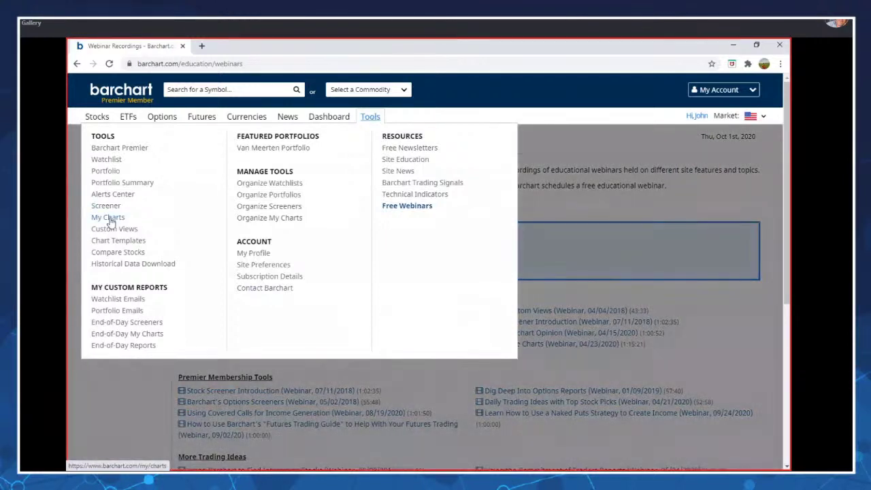
left_click(108, 218)
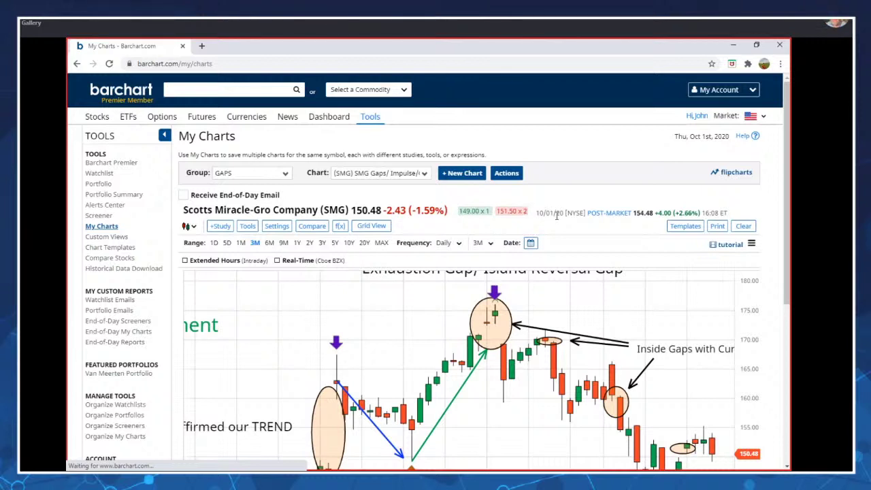
left_click(679, 227)
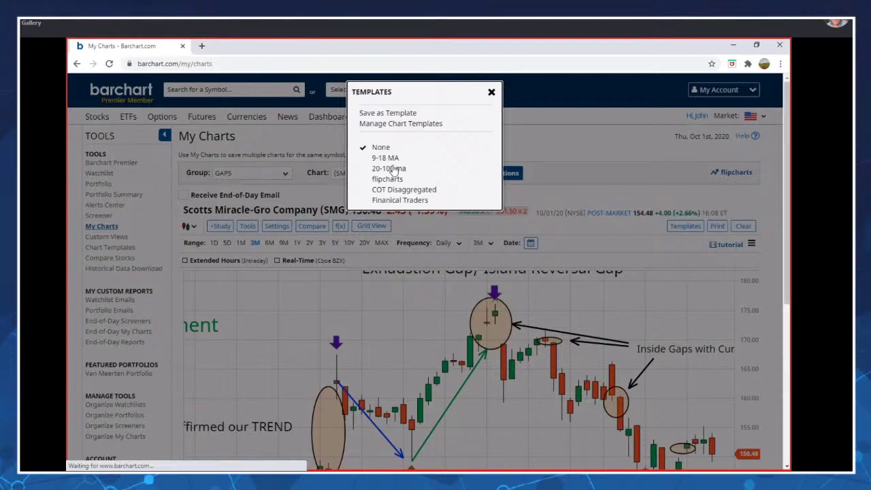
left_click(389, 168)
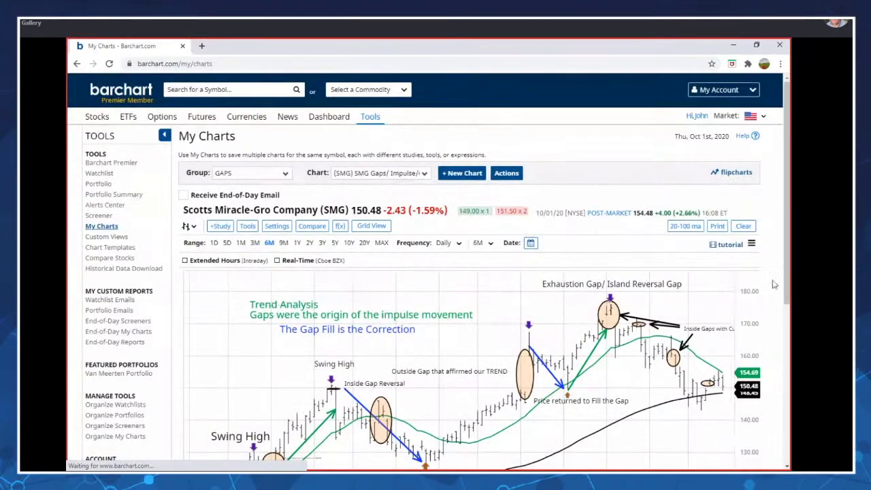
scroll(545, 403, "down", 2)
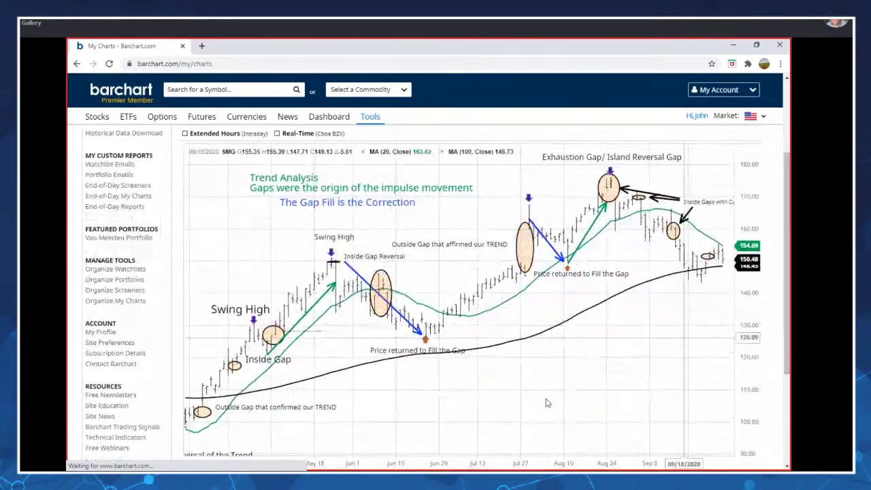
Examine the annotated gaps and gap fills on the SMG chart from the March trend reversal through late September 2020.
scroll(517, 402, "down", 3)
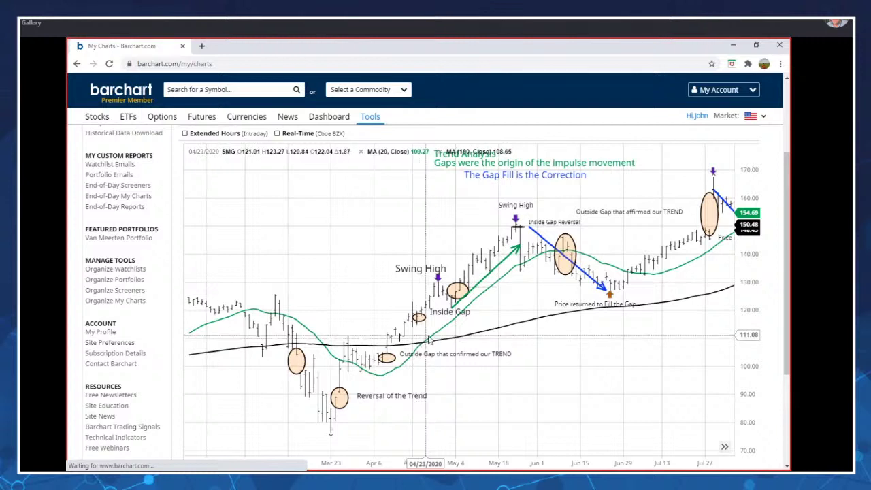
scroll(597, 402, "right", 5)
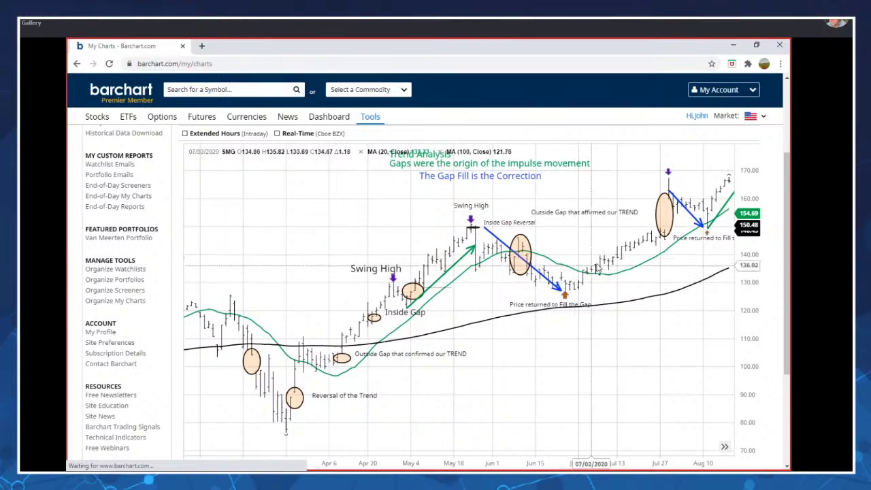
mouse_move(641, 286)
left_mouse_down()
mouse_move(523, 324)
mouse_move(500, 320)
left_mouse_up()
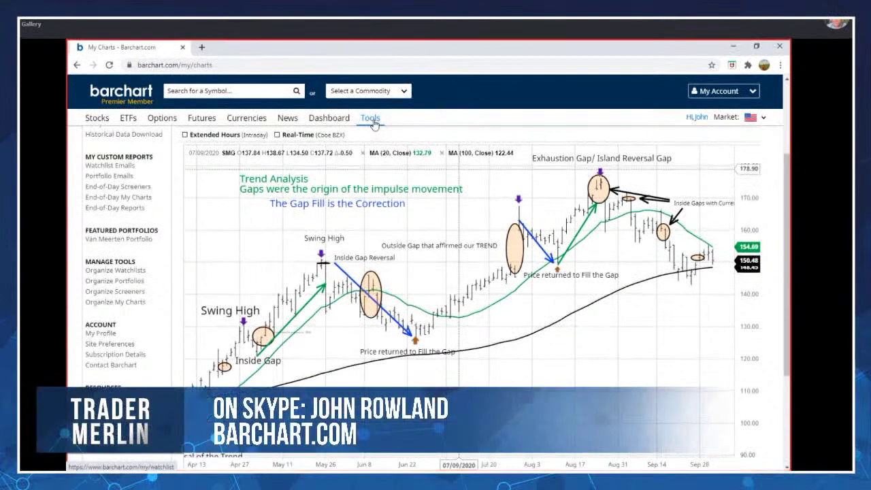
Open the Free Webinars page and review the Free Membership, Premier Membership and More Trading Ideas recordings, returning to the start of the page.
mouse_move(373, 123)
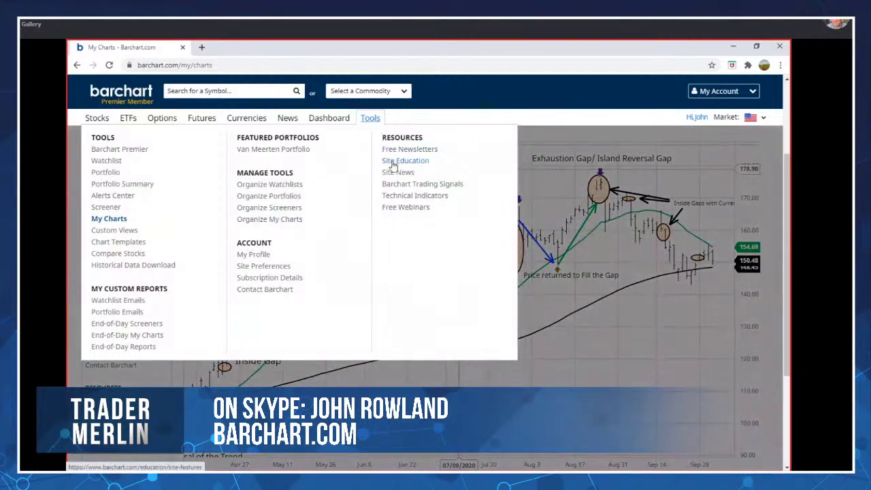
left_click(403, 207)
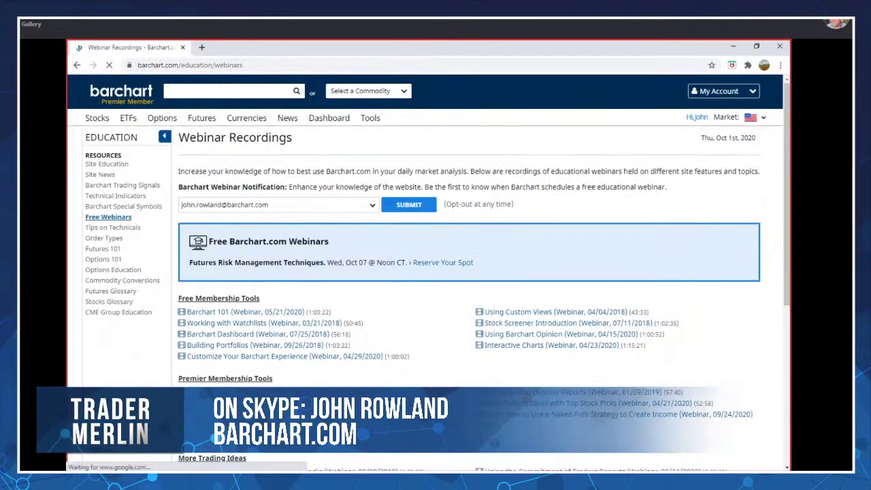
left_click_drag(786, 162, 786, 216)
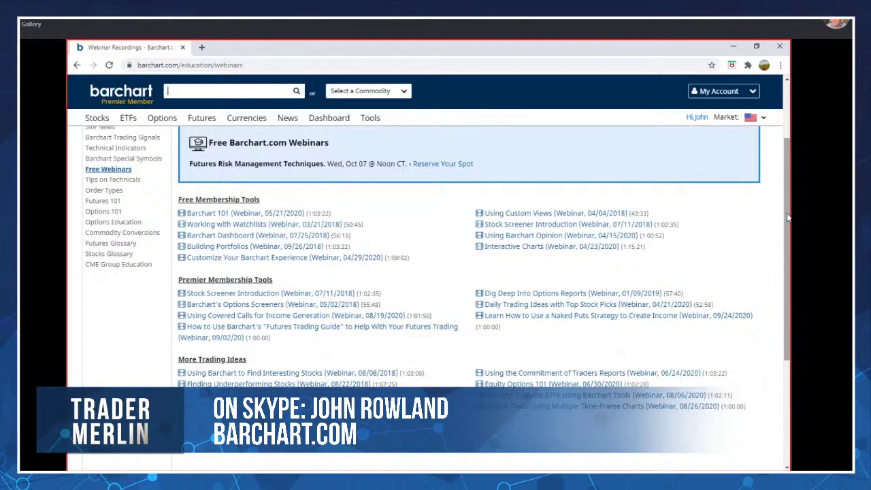
left_click_drag(787, 217, 787, 241)
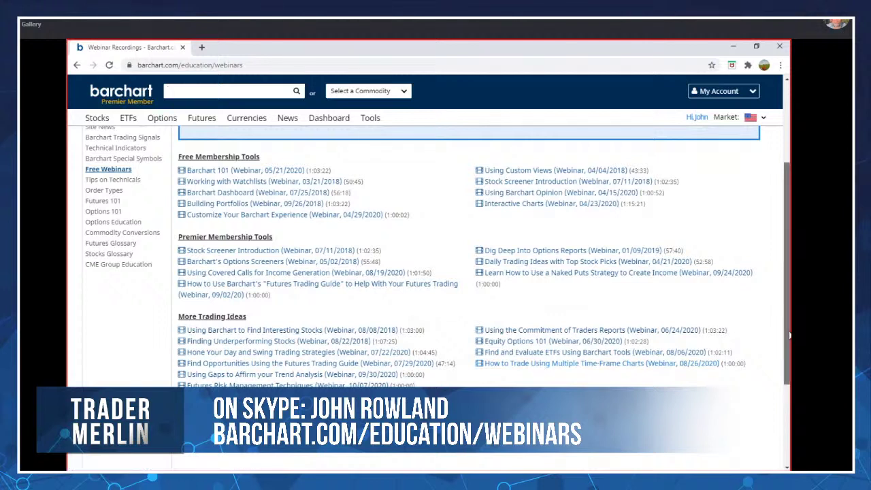
left_click_drag(789, 335, 789, 235)
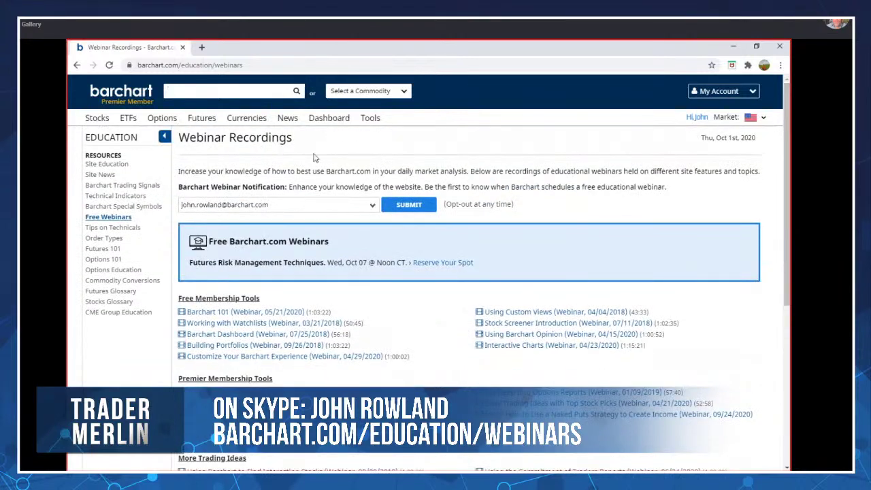
Return to the SMG chart in My Charts, bring its latest gap annotations into view, and switch to the (ZNZ20) Inside/ZN futures chart.
left_click(76, 65)
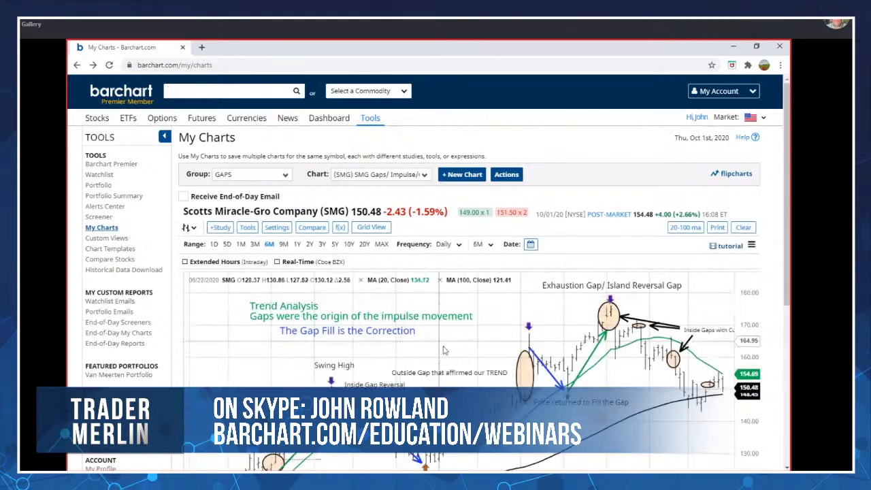
mouse_move(443, 353)
left_mouse_down()
mouse_move(423, 328)
mouse_move(410, 350)
left_mouse_up()
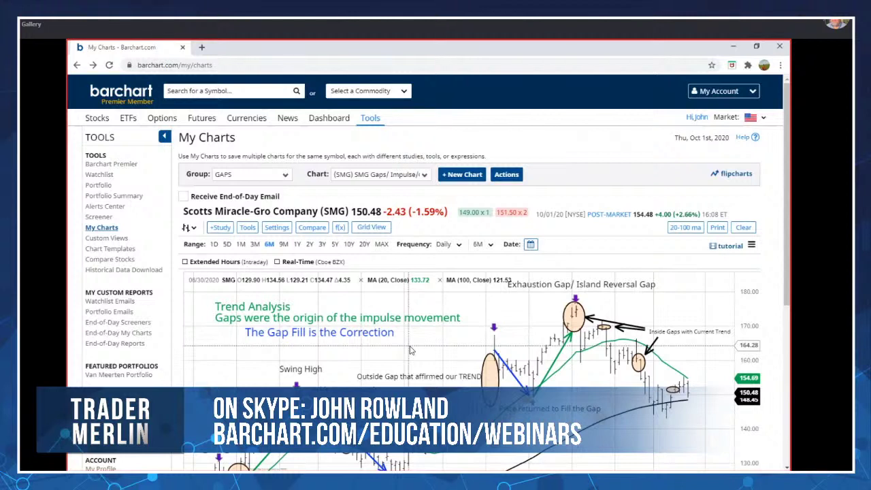
left_click(392, 176)
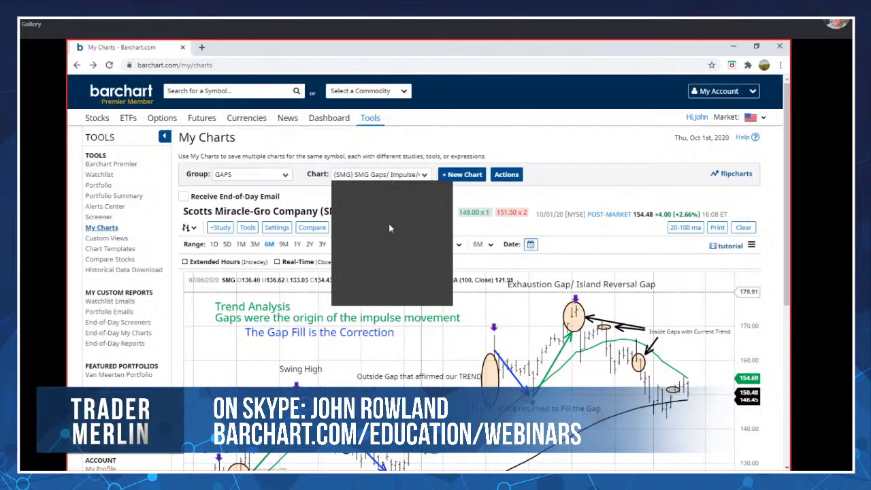
left_click(383, 259)
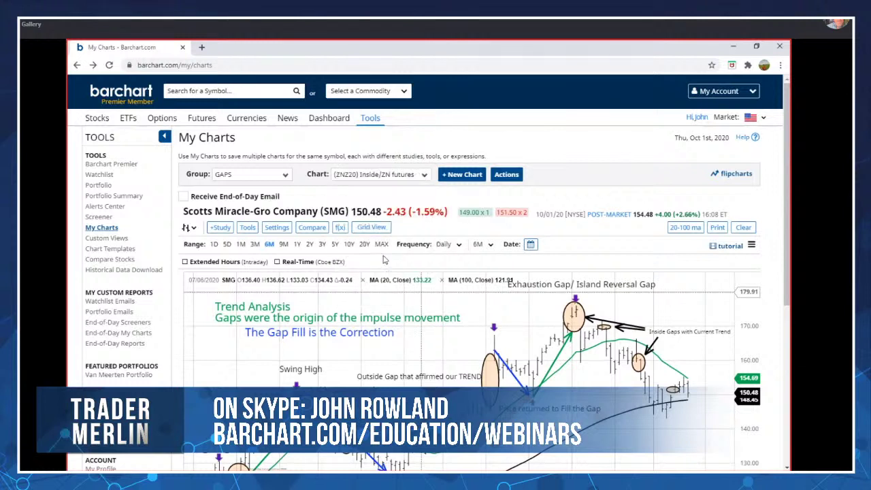
Open the (ZBZ20) T-Bond/inside open chart from the GAPS group and examine the circled gap at the 7:30 AM line.
left_click(402, 176)
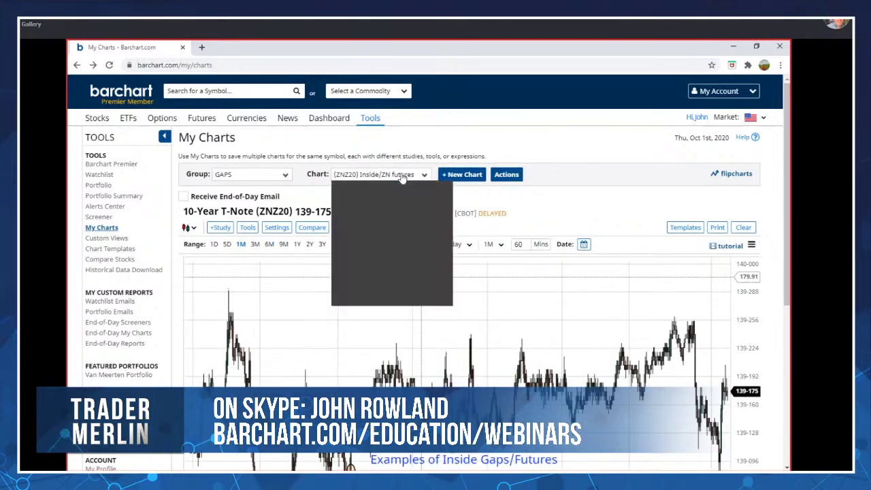
left_click(399, 302)
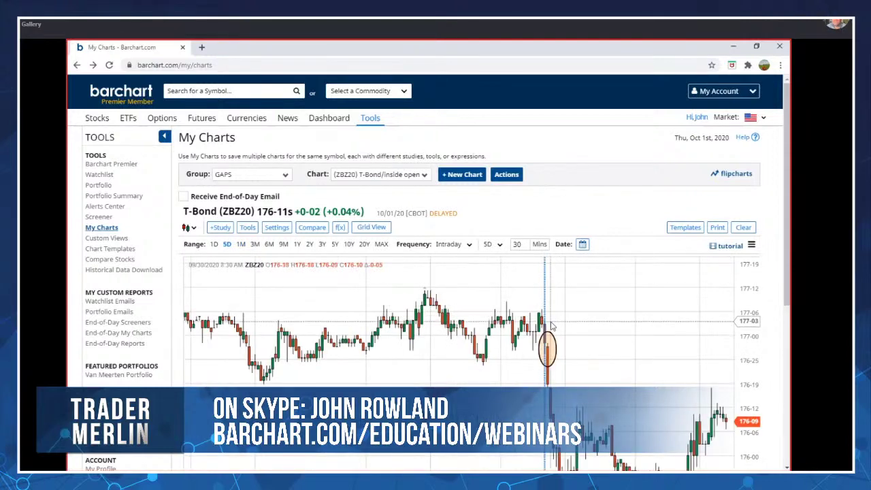
left_click_drag(785, 212, 789, 264)
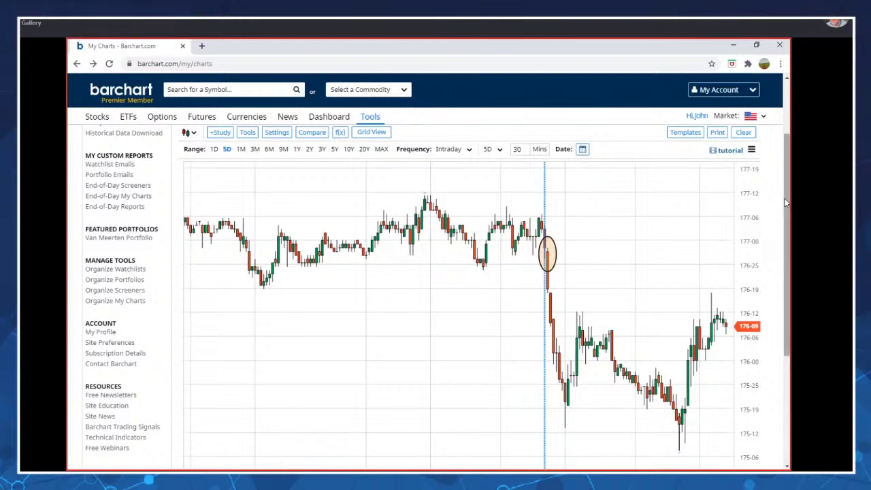
left_click_drag(788, 203, 788, 238)
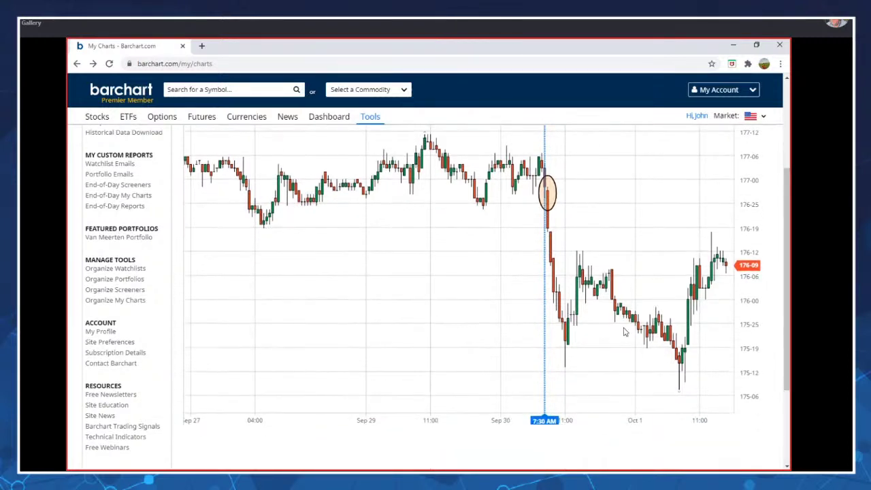